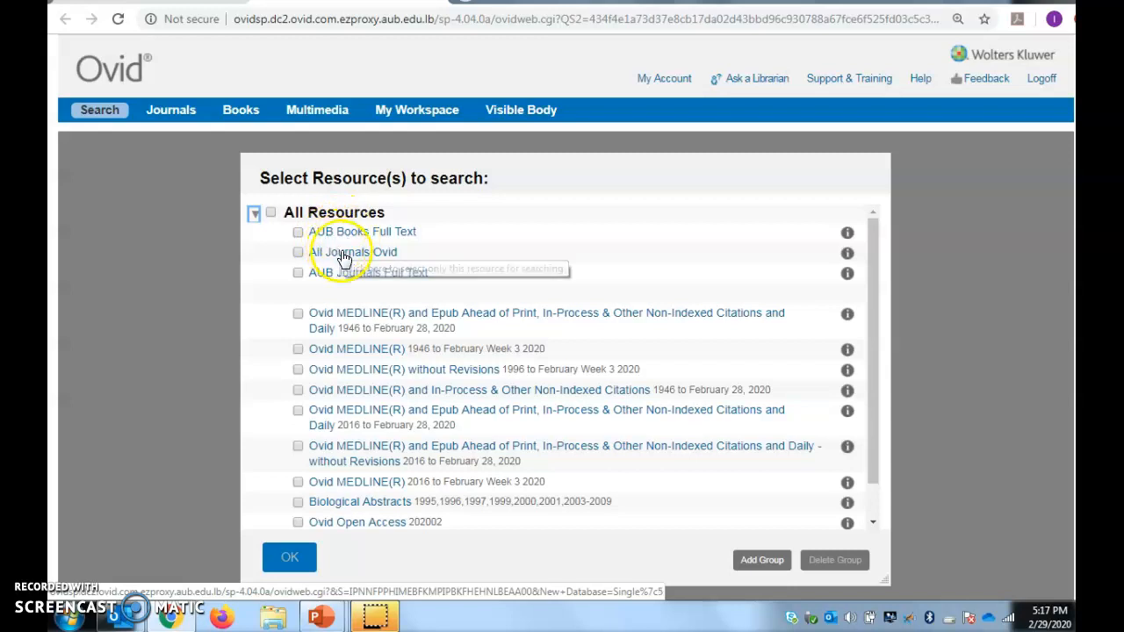
Select Ovid MEDLINE(R) and Epub Ahead of Print, In-Process & Other Non-Indexed Citations and Daily, 1946 to February 28, 2020, as the only resource to search
{"action": "left_click", "coordinate": [298, 316]}
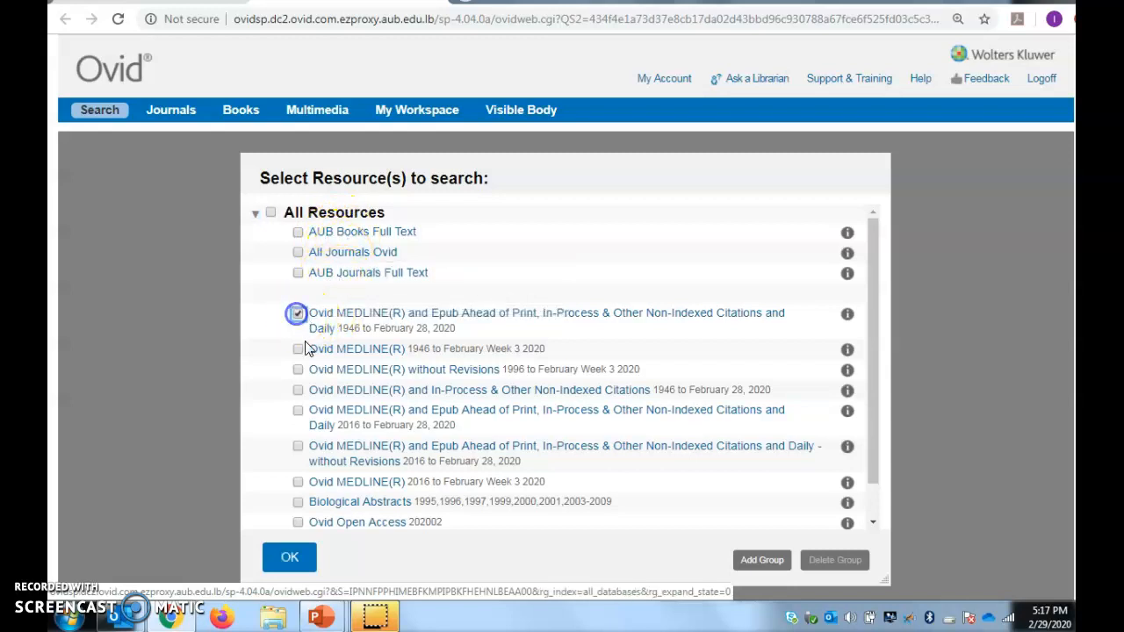
{"action": "left_click", "coordinate": [297, 483]}
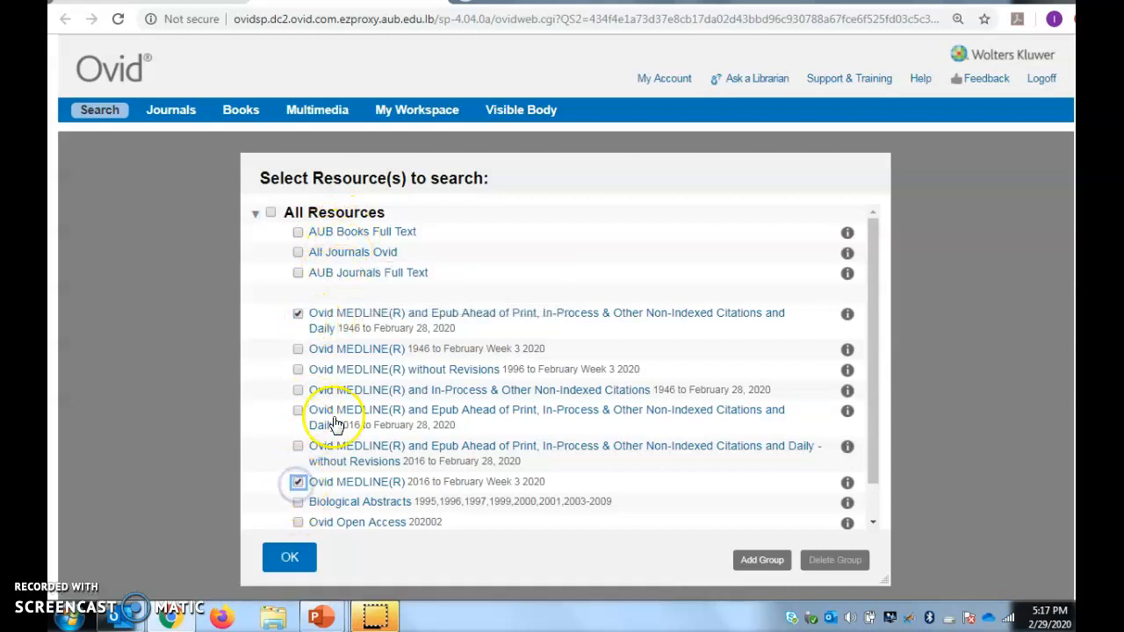
{"action": "left_click", "coordinate": [298, 483]}
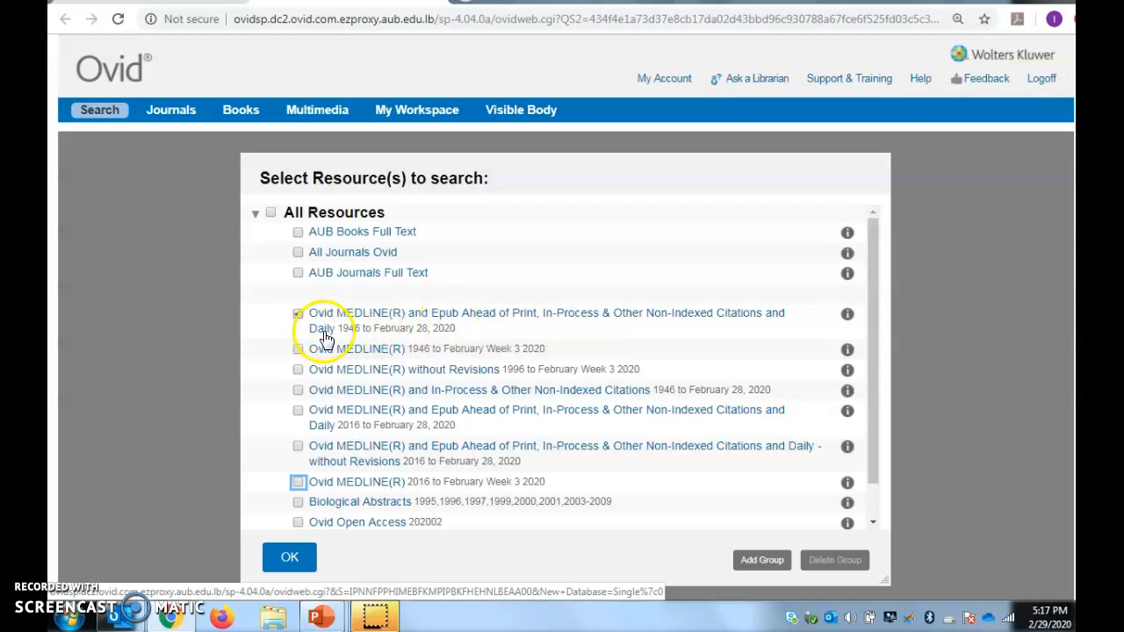
{"action": "left_click", "coordinate": [297, 314]}
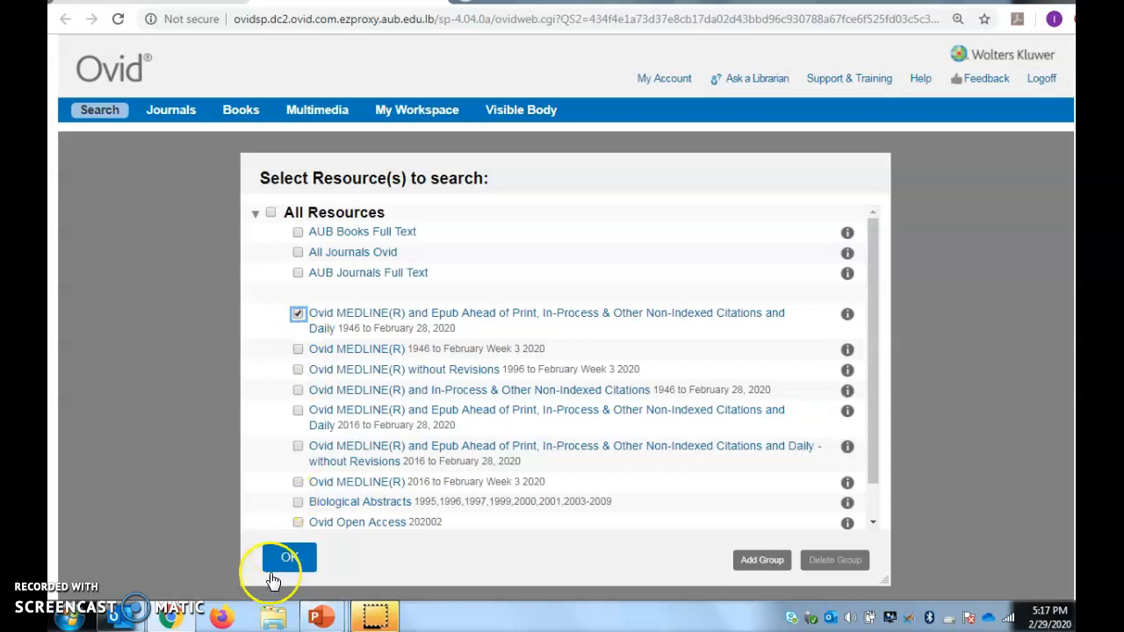
{"action": "left_click", "coordinate": [297, 316]}
{"action": "left_click", "coordinate": [354, 317]}
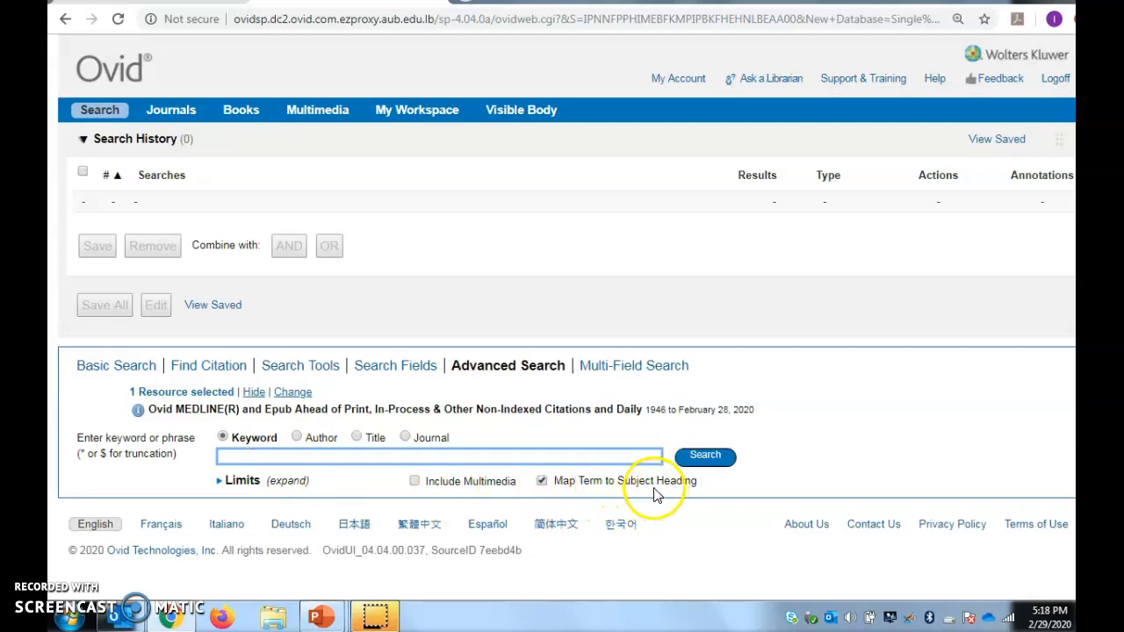
Enter the keyword query "nutrition disorders AND arab countries?????" in the advanced search
{"action": "left_click", "coordinate": [576, 459]}
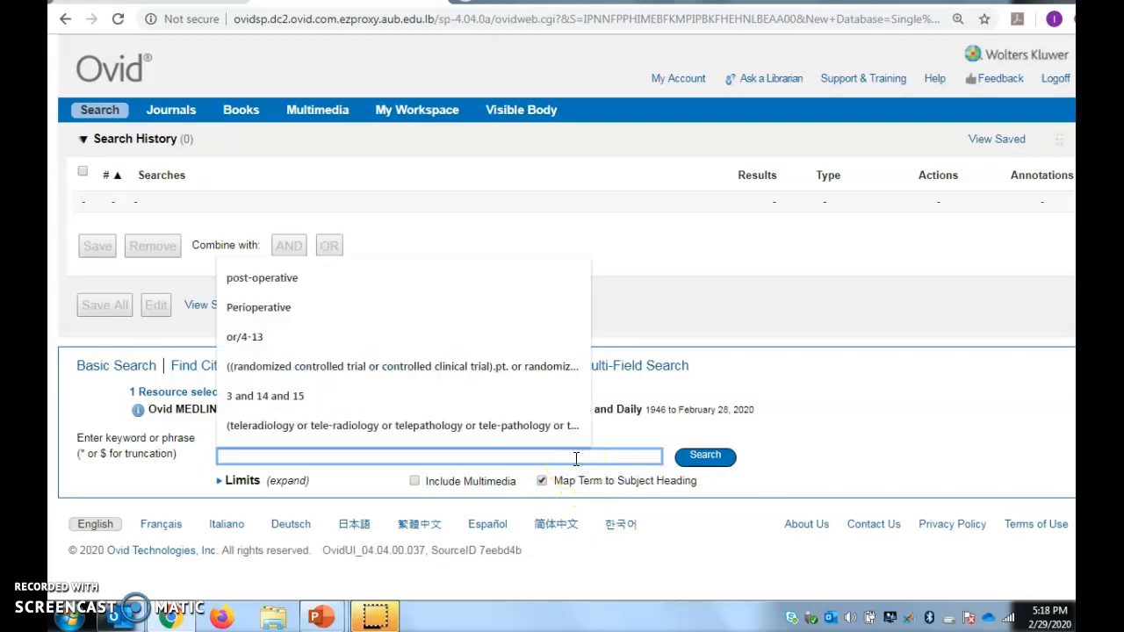
{"action": "type", "text": "nut"}
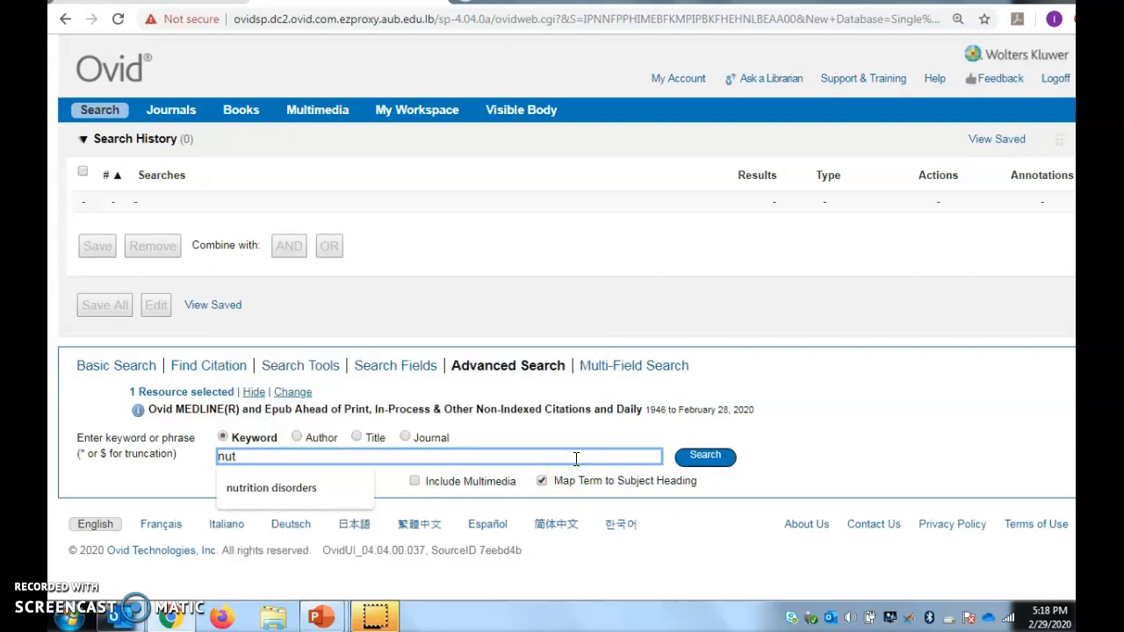
{"action": "key", "text": "Down"}
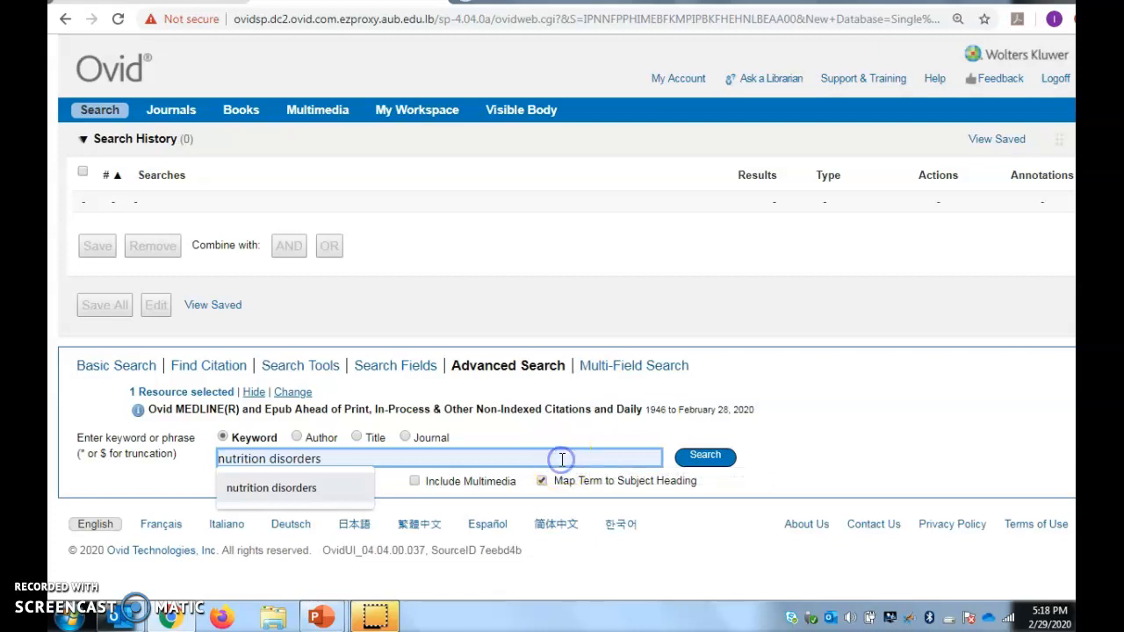
{"action": "key", "text": "Escape"}
{"action": "type", "text": "rition"}
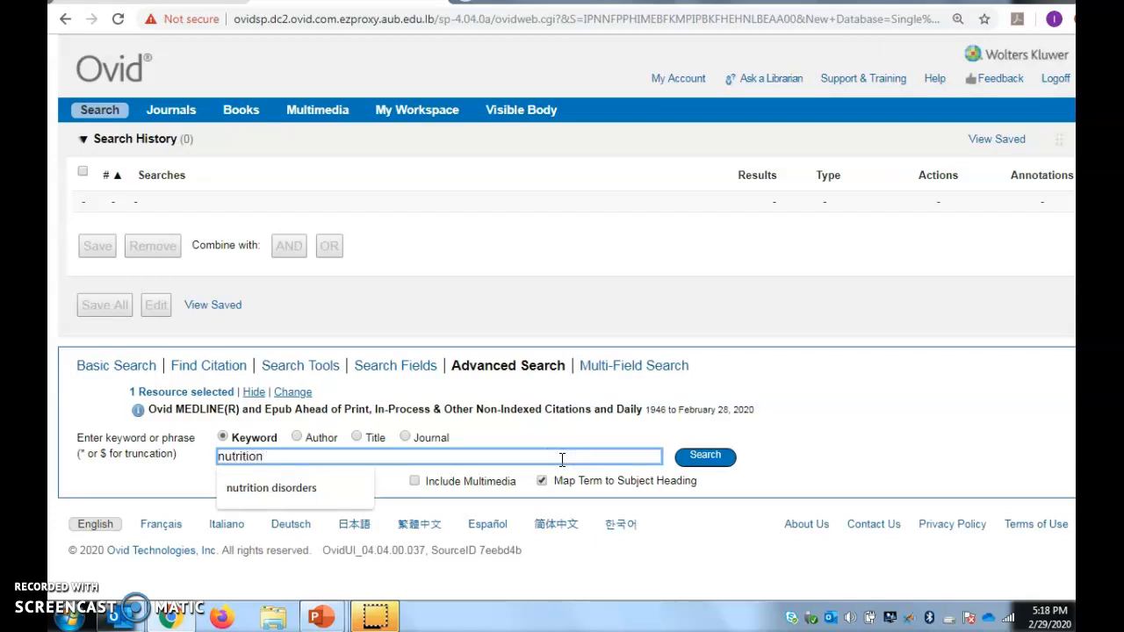
{"action": "type", "text": " disorders AND arab countries?????"}
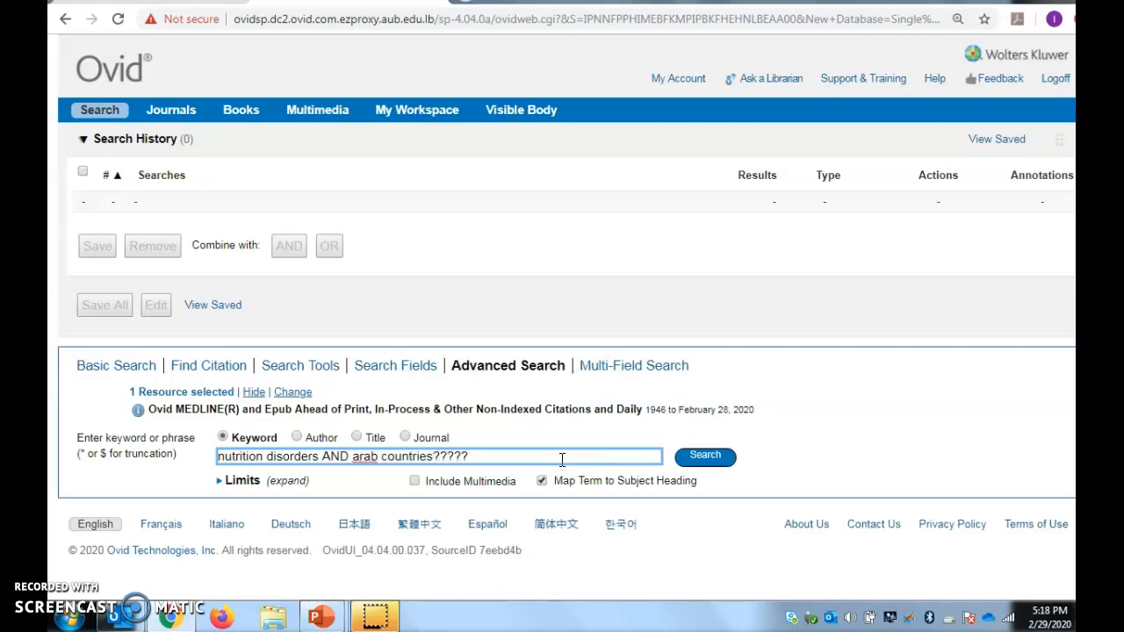
Shorten the keyword query to "nutrition disorders" and run the search mapped to subject headings
{"action": "key", "text": "BackSpace"}
{"action": "key", "text": "BackSpace"}
{"action": "key", "text": "BackSpace"}
{"action": "key", "text": "BackSpace"}
{"action": "key", "text": "BackSpace"}
{"action": "key", "text": "BackSpace"}
{"action": "key", "text": "BackSpace"}
{"action": "key", "text": "BackSpace"}
{"action": "key", "text": "BackSpace"}
{"action": "key", "text": "BackSpace"}
{"action": "key", "text": "BackSpace"}
{"action": "key", "text": "BackSpace"}
{"action": "key", "text": "BackSpace"}
{"action": "key", "text": "BackSpace"}
{"action": "key", "text": "BackSpace"}
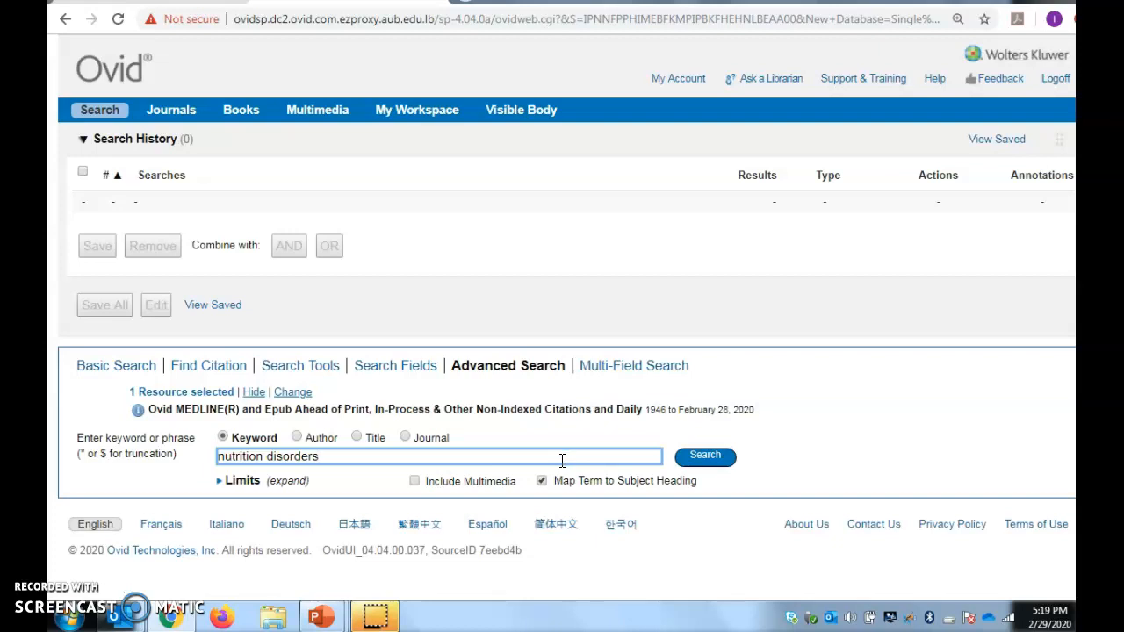
{"action": "left_click", "coordinate": [700, 472]}
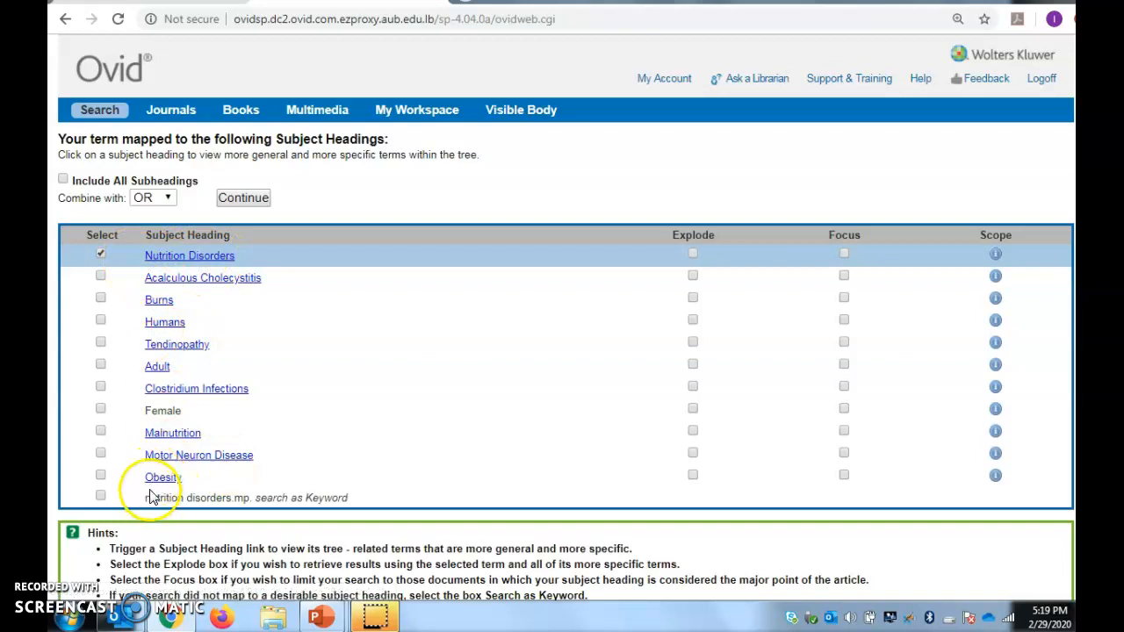
Open the tree of the Nutrition Disorders subject heading, explode the selected Nutrition Disorders term and continue to its subheadings
{"action": "left_click_drag", "start_coordinate": [146, 499], "coordinate": [352, 502]}
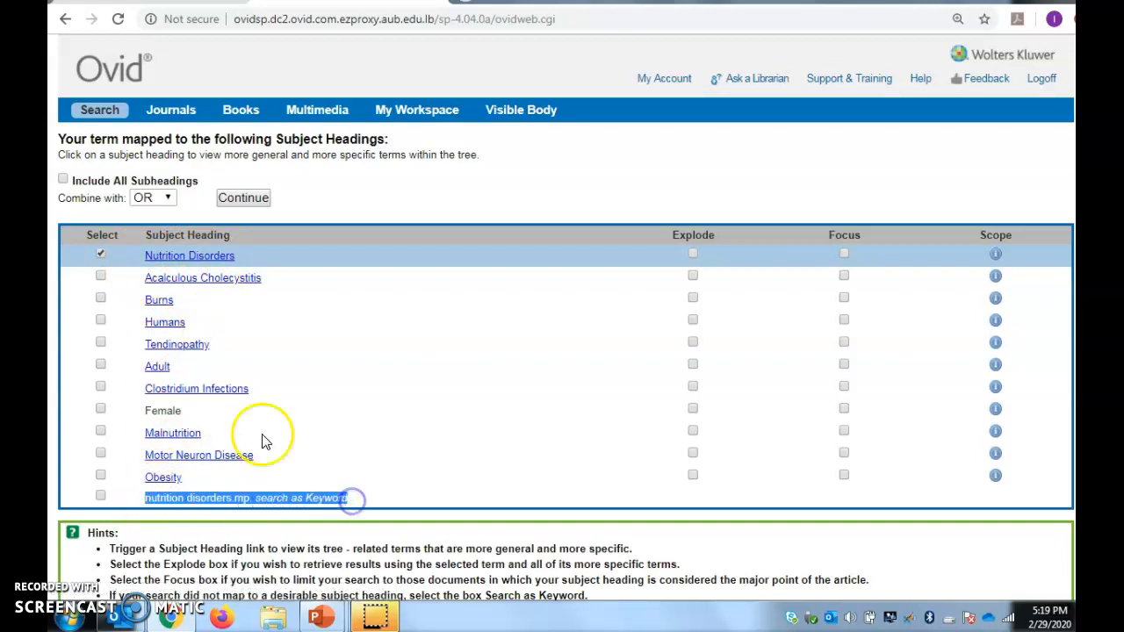
{"action": "left_click", "coordinate": [198, 260]}
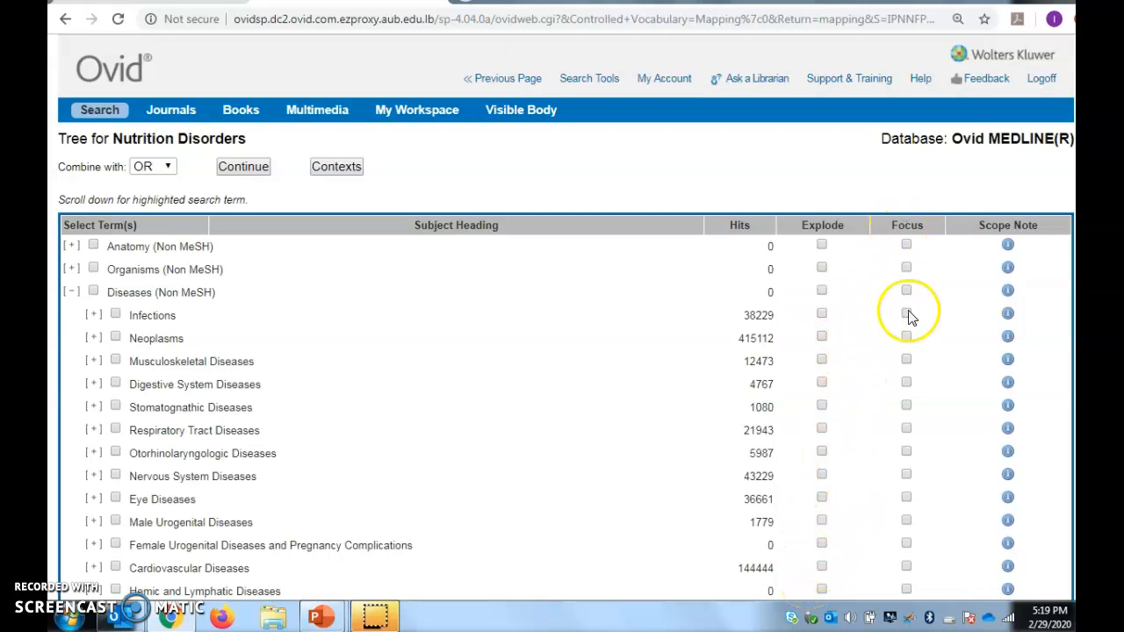
{"action": "scroll", "coordinate": [895, 518], "scroll_direction": "down", "scroll_amount": 2}
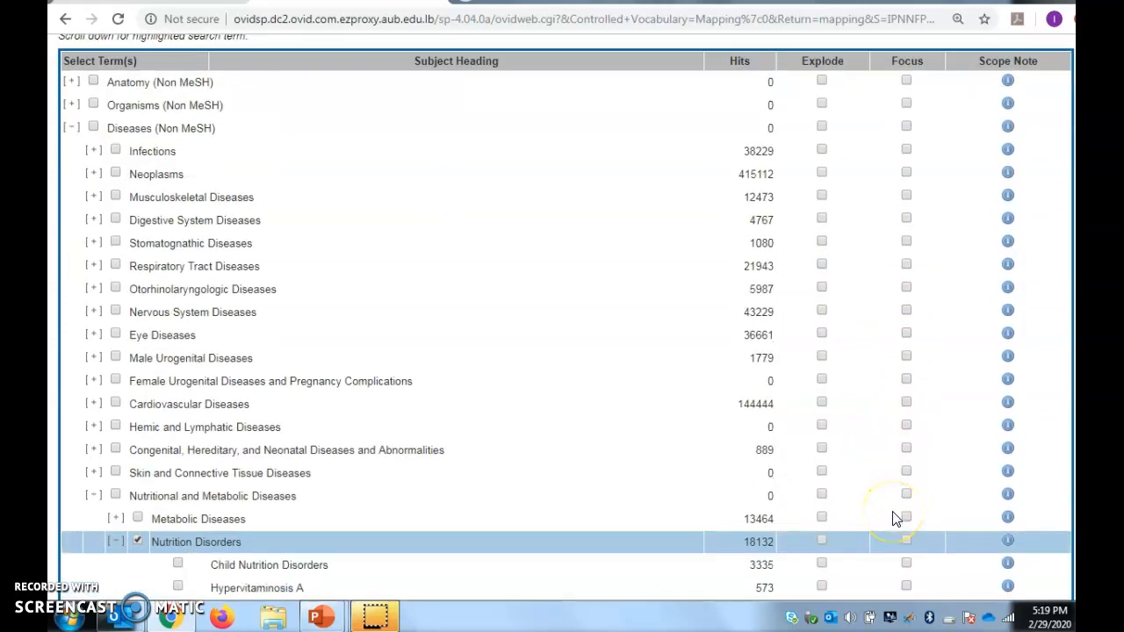
{"action": "scroll", "coordinate": [895, 518], "scroll_direction": "down", "scroll_amount": 1}
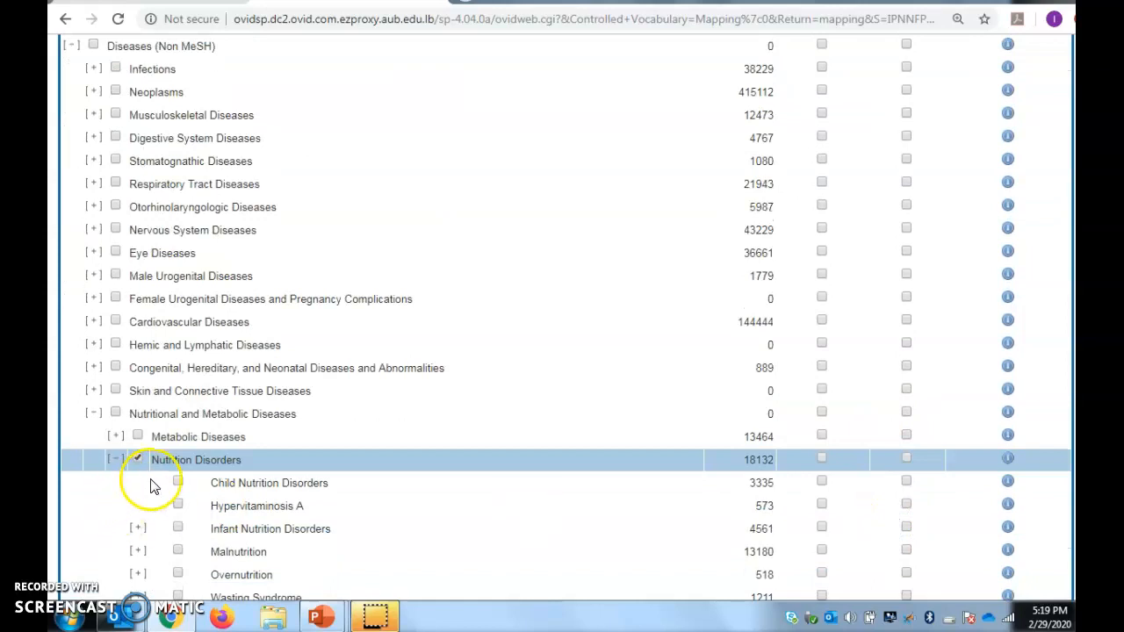
{"action": "left_click", "coordinate": [138, 459]}
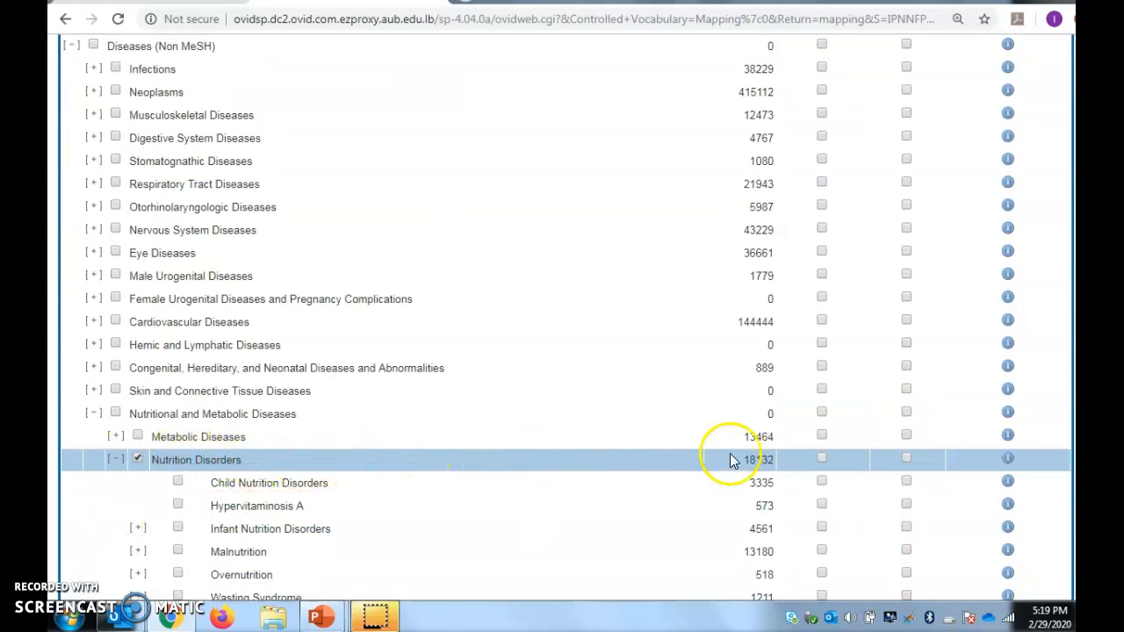
{"action": "scroll", "coordinate": [874, 457], "scroll_direction": "down", "scroll_amount": 2}
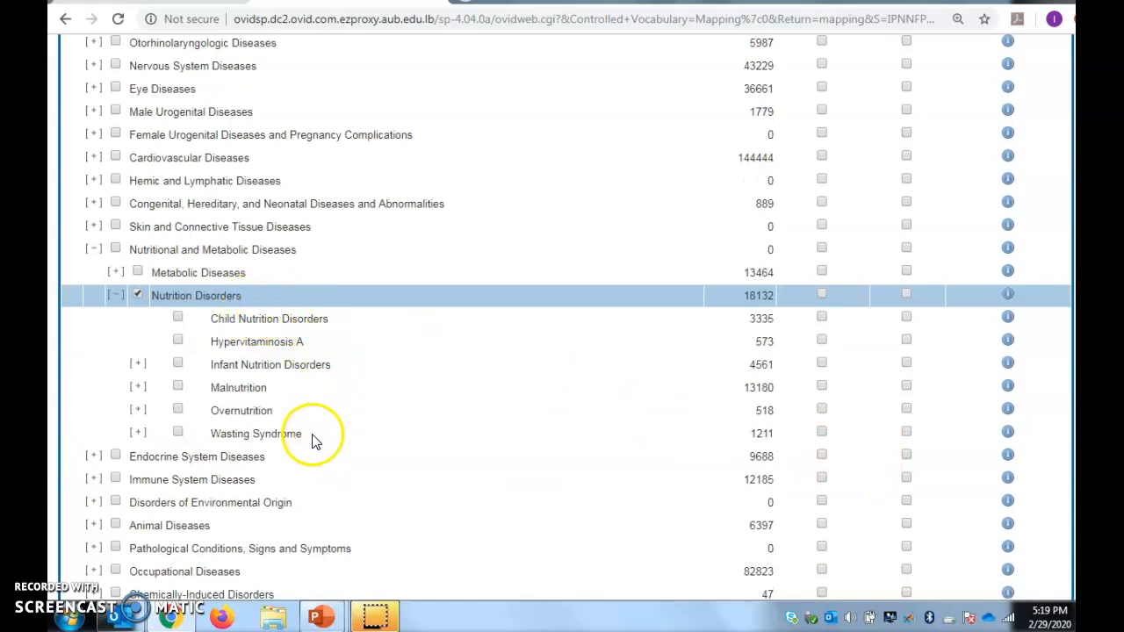
{"action": "left_click", "coordinate": [822, 295]}
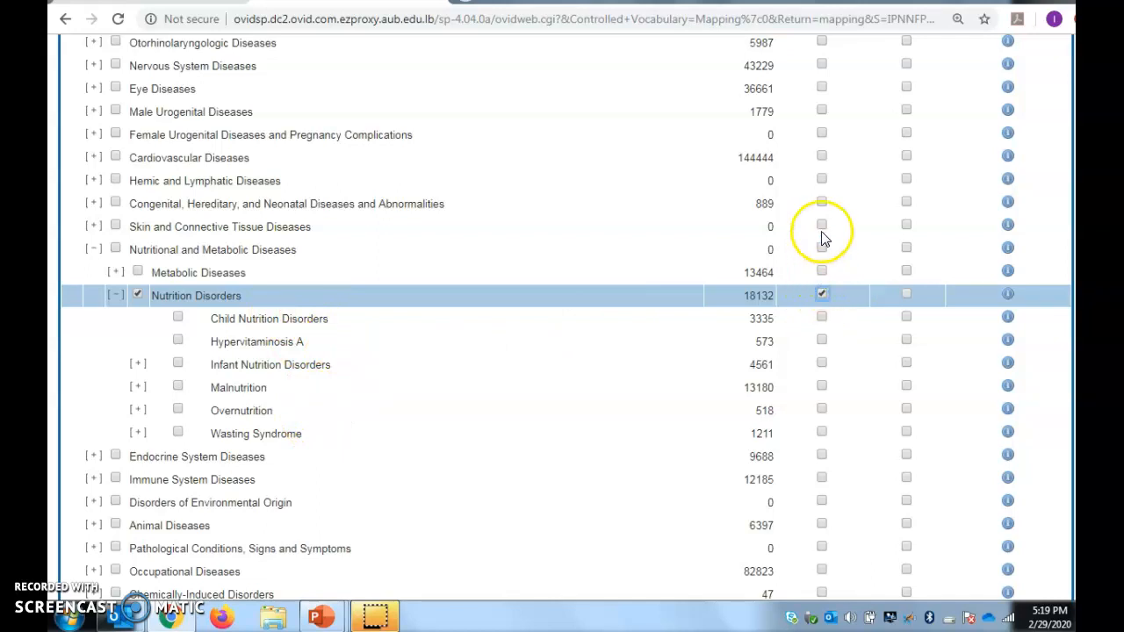
{"action": "scroll", "coordinate": [823, 253], "scroll_direction": "up", "scroll_amount": 5}
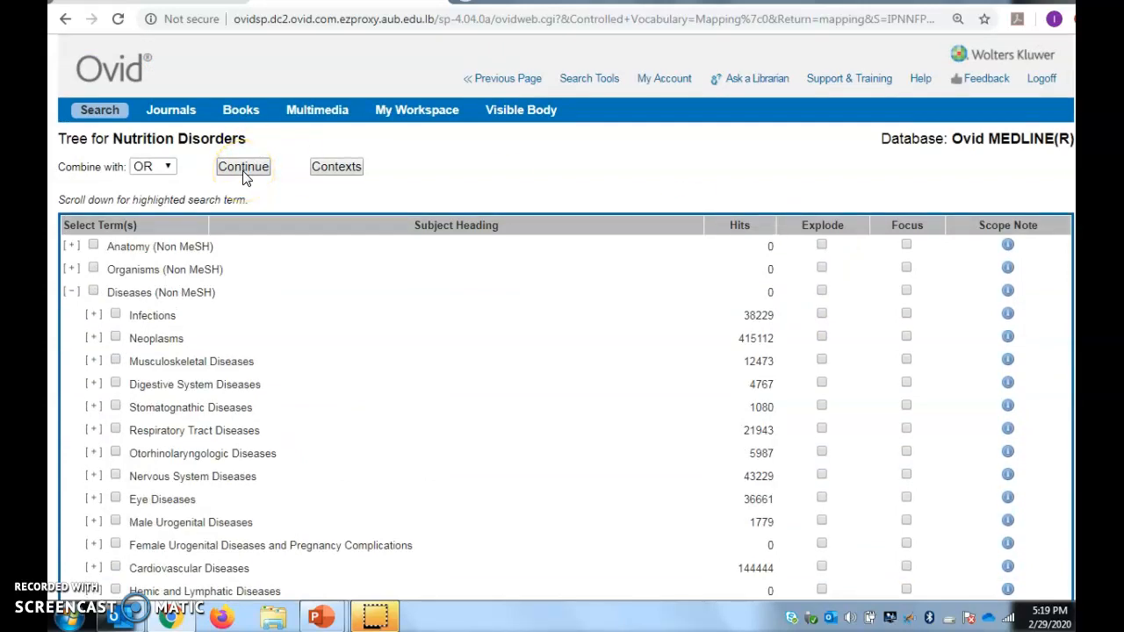
{"action": "left_click", "coordinate": [245, 174]}
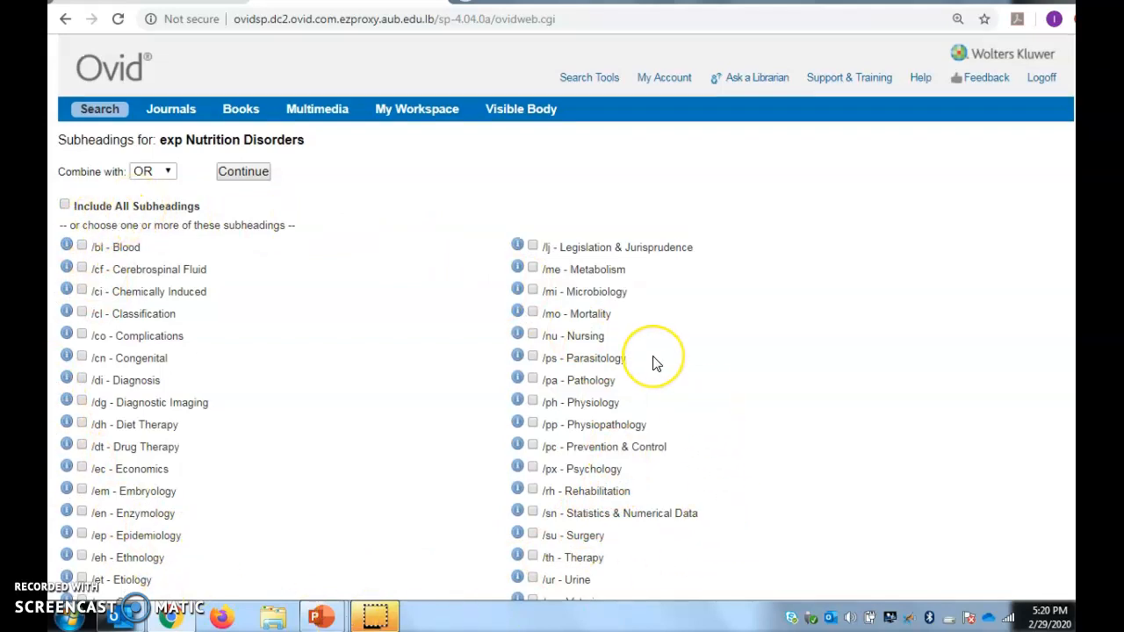
Include all subheadings for the exploded Nutrition Disorders heading and run the search
{"action": "scroll", "coordinate": [655, 361], "scroll_direction": "down", "scroll_amount": 1}
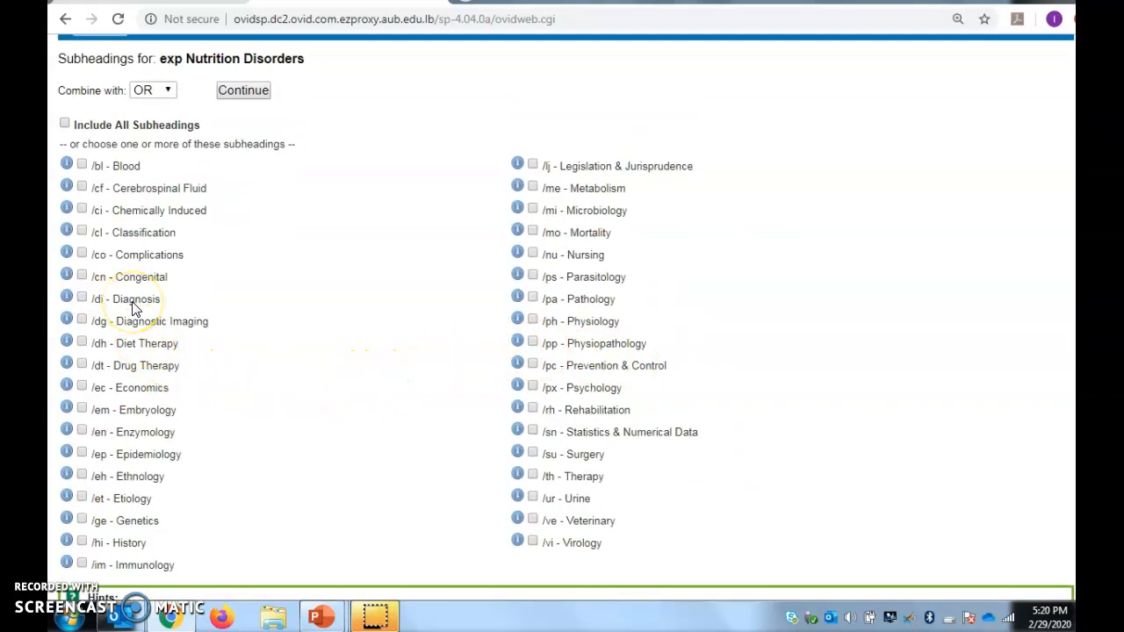
{"action": "scroll", "coordinate": [132, 307], "scroll_direction": "up", "scroll_amount": 1}
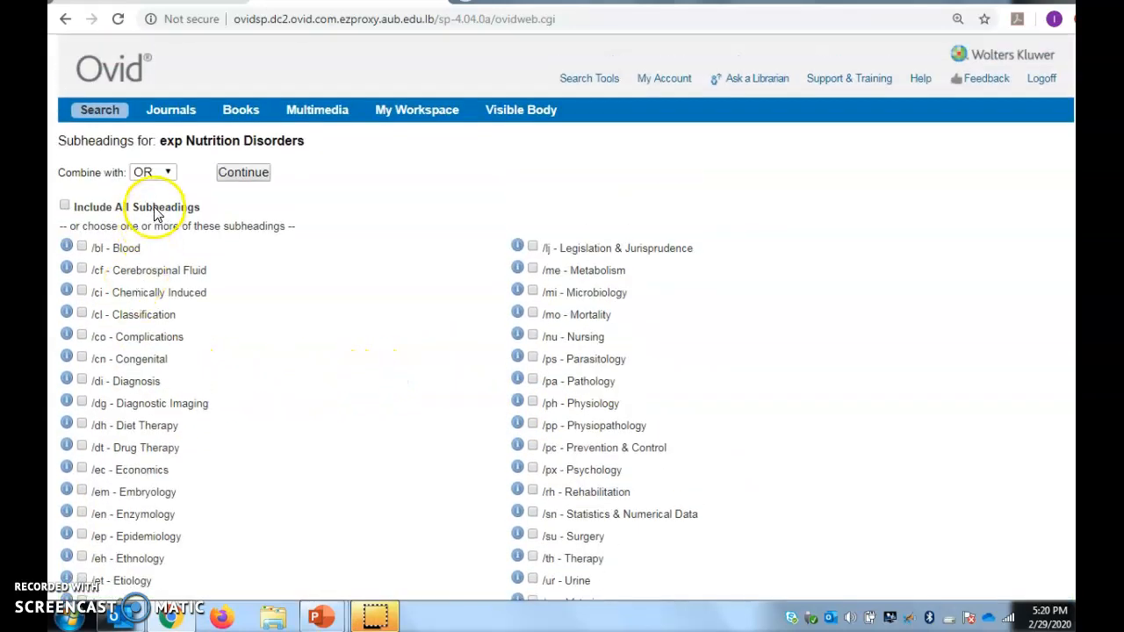
{"action": "left_click", "coordinate": [66, 208]}
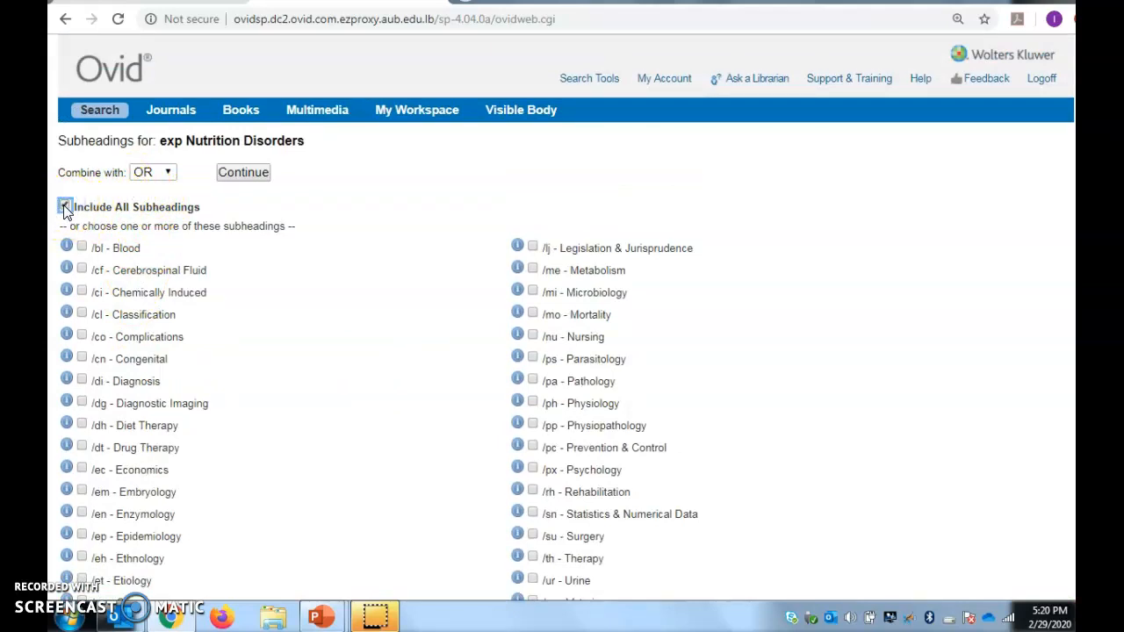
{"action": "left_click", "coordinate": [65, 208]}
{"action": "left_click", "coordinate": [236, 177]}
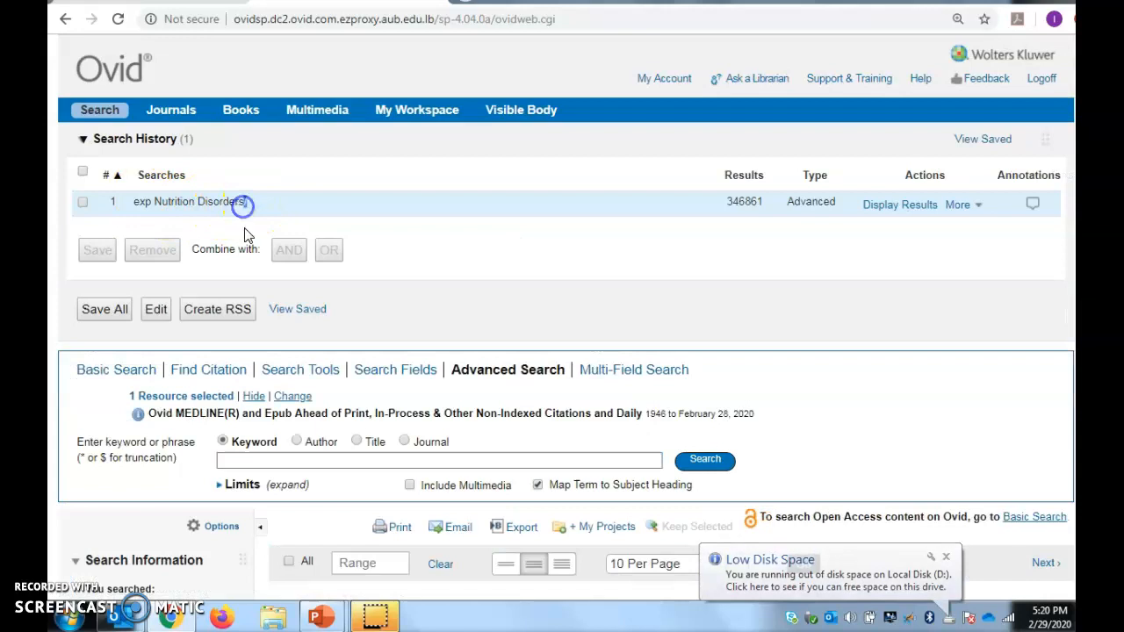
Enlarge the page to examine the syntax of the first line in the search history, and restore the previous zoom
{"action": "key", "text": "ctrl+plus"}
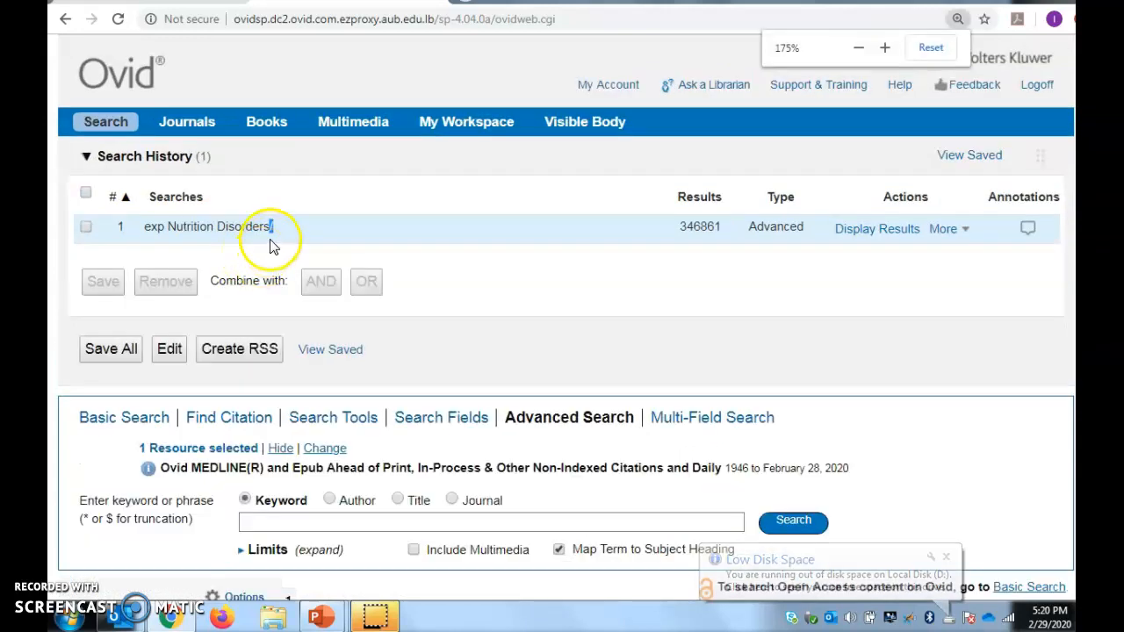
{"action": "key", "text": "ctrl+plus"}
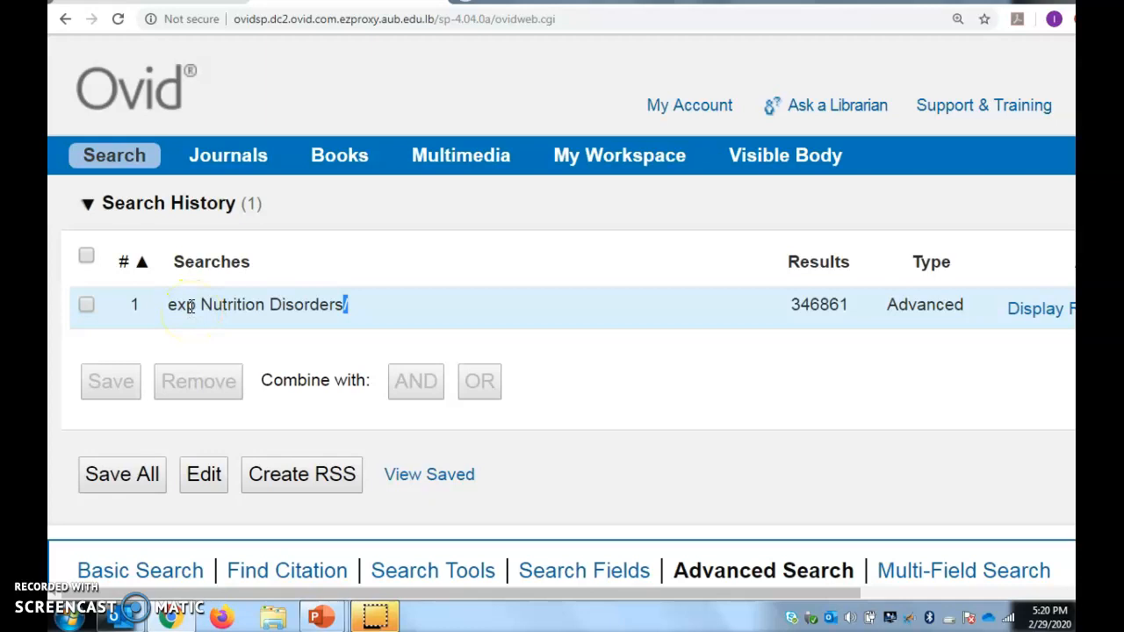
{"action": "key", "text": "ctrl+minus"}
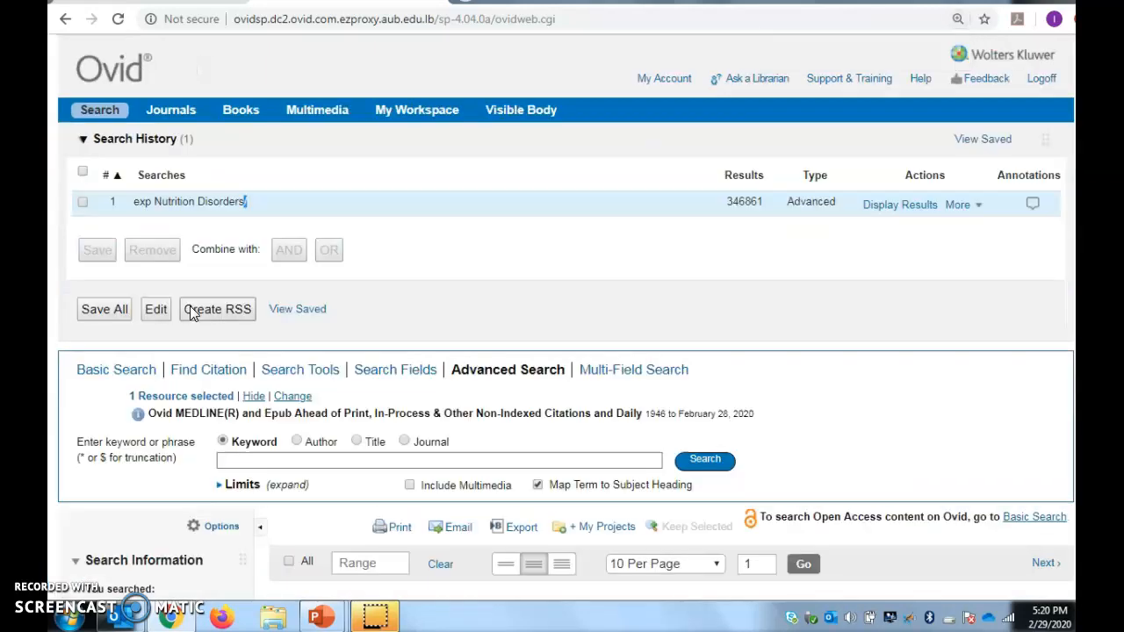
Search for the keyword "arabs" with mapping to subject headings
{"action": "left_click", "coordinate": [251, 462]}
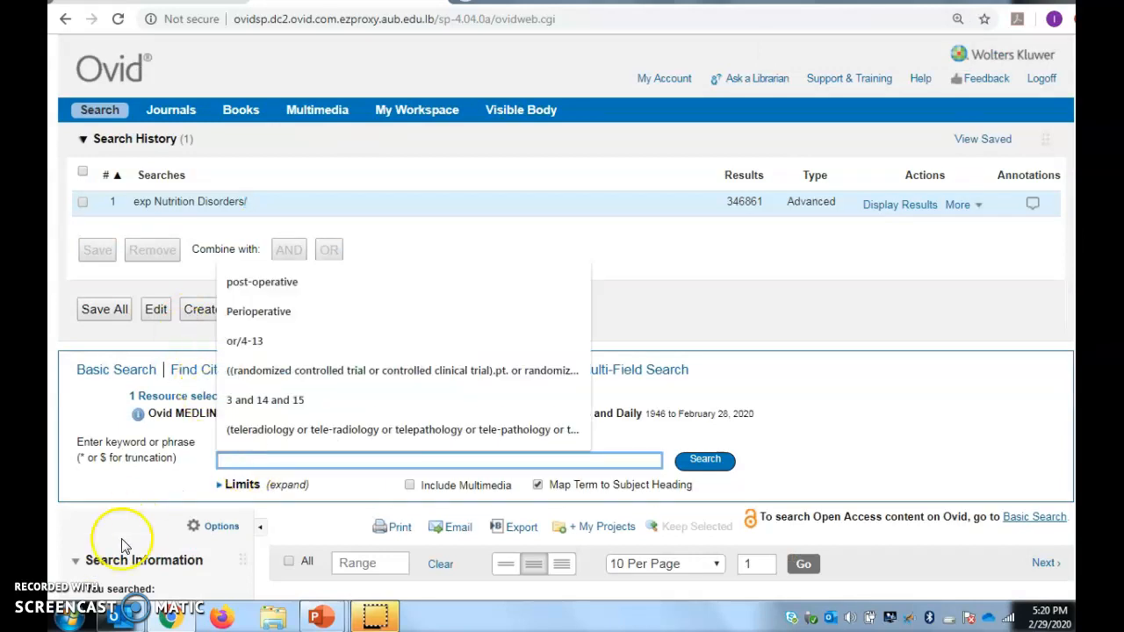
{"action": "left_click", "coordinate": [245, 459]}
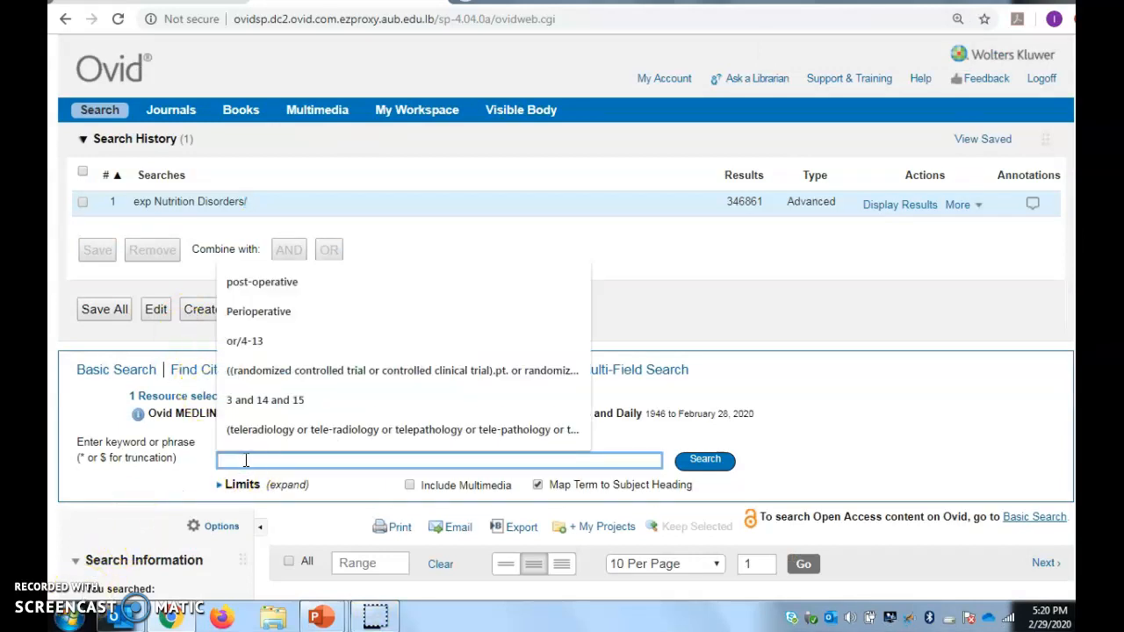
{"action": "type", "text": "arabs"}
{"action": "key", "text": "Return"}
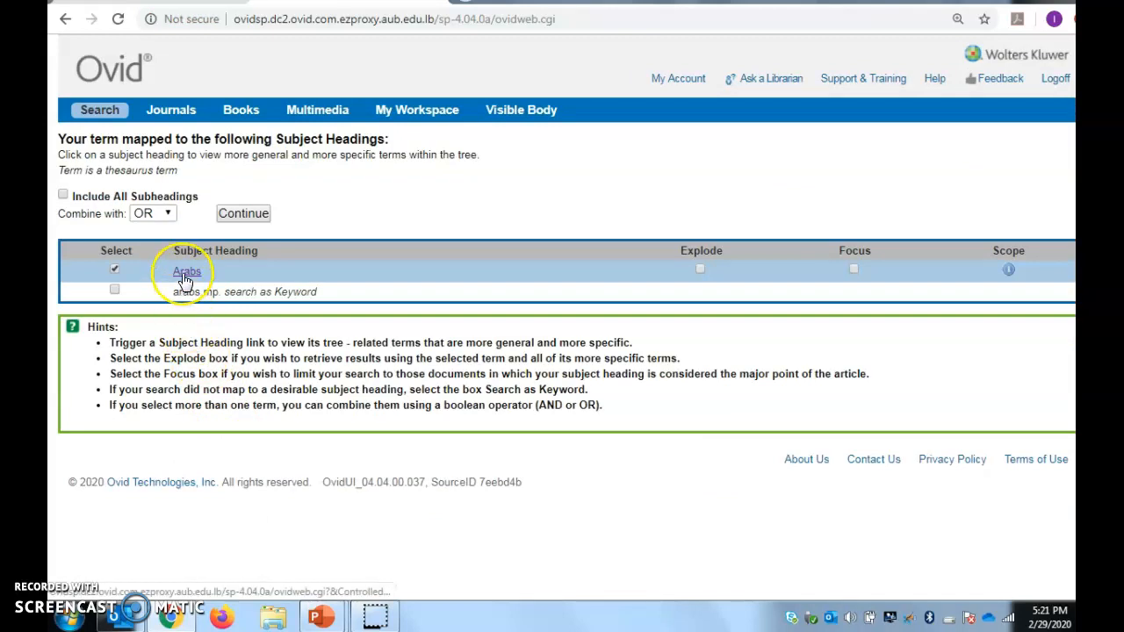
Open the tree of the Arabs subject heading and view the scope note of the Arabs term under Ethnic Groups
{"action": "left_click", "coordinate": [185, 276]}
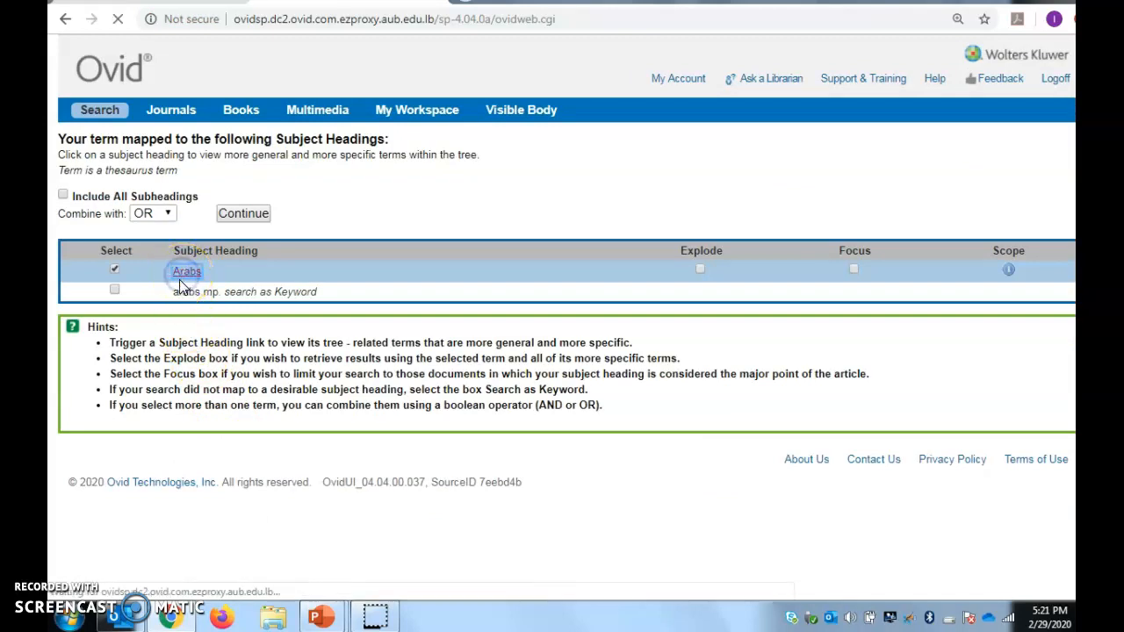
{"action": "scroll", "coordinate": [166, 356], "scroll_direction": "down", "scroll_amount": 7}
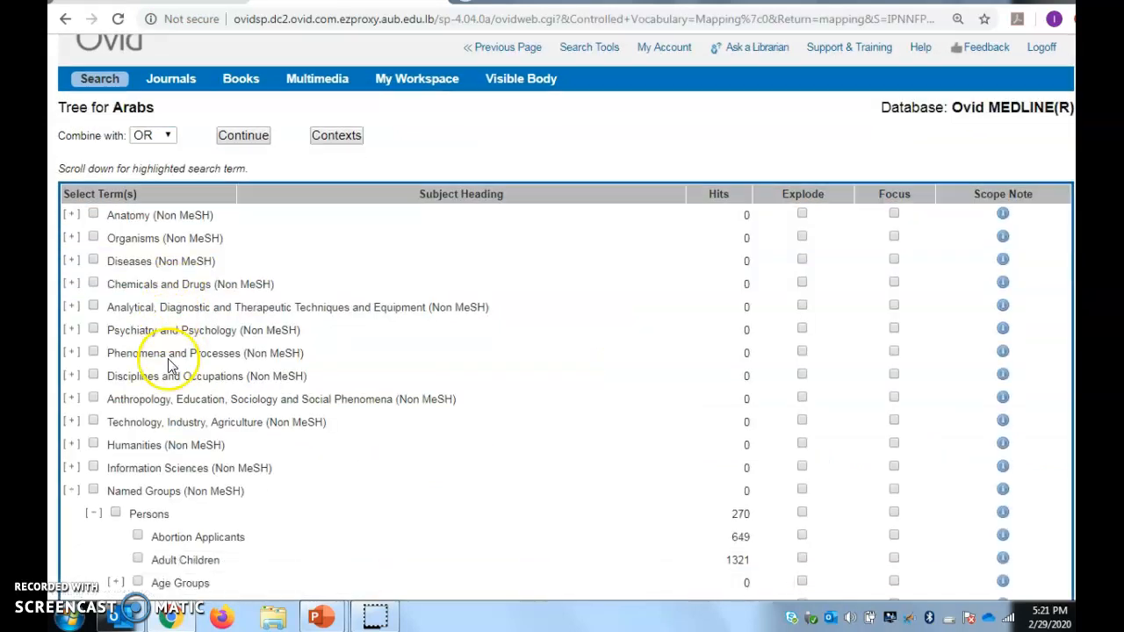
{"action": "scroll", "coordinate": [169, 370], "scroll_direction": "down", "scroll_amount": 7}
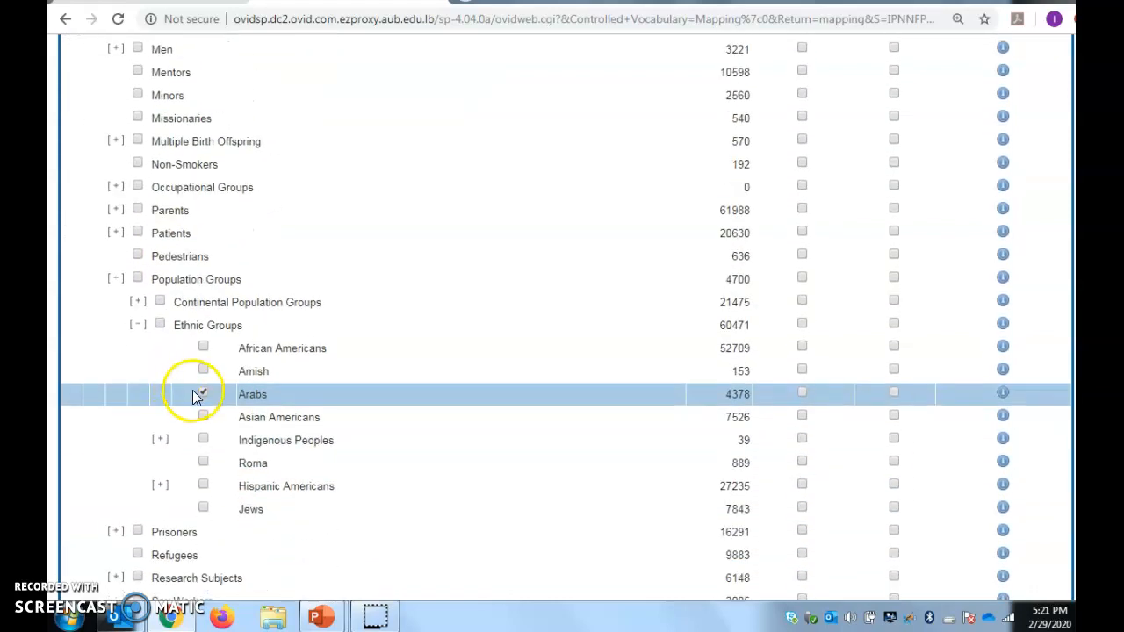
{"action": "left_click", "coordinate": [1002, 397]}
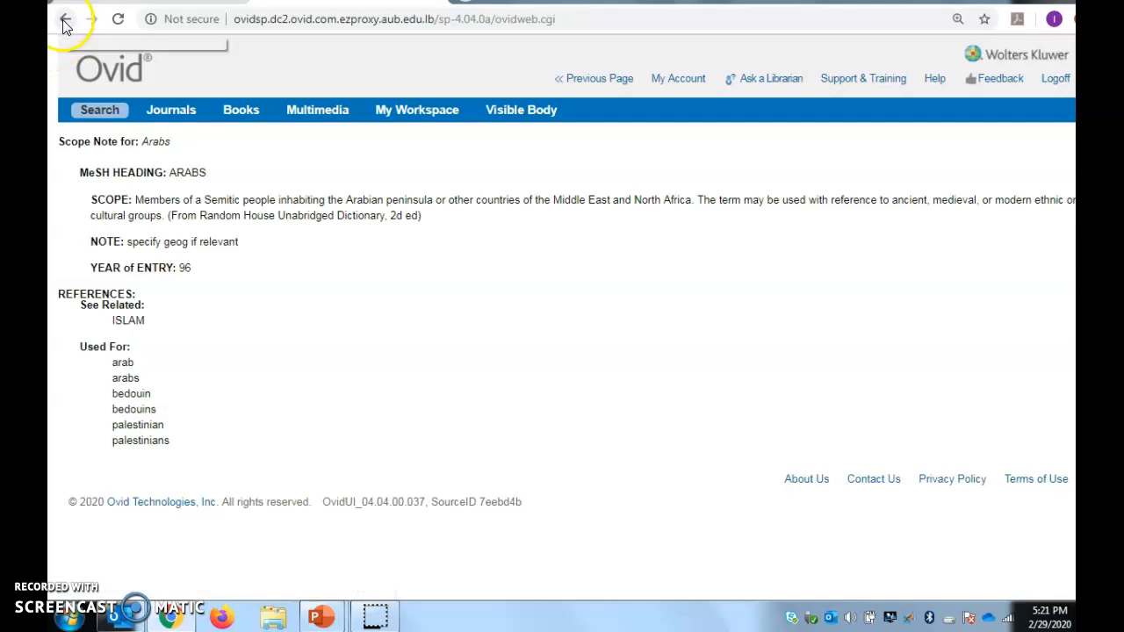
Return to the main search page, search for "arab countries" with mapping to subject headings, and open the tree of the Middle East heading
{"action": "left_click", "coordinate": [88, 114]}
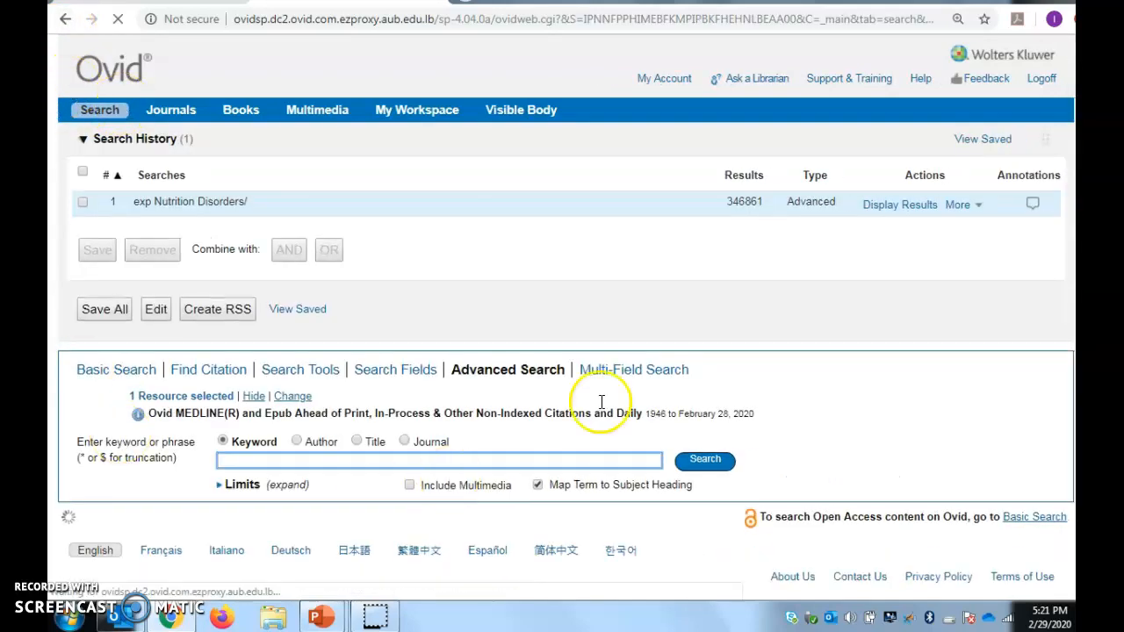
{"action": "left_click", "coordinate": [330, 459]}
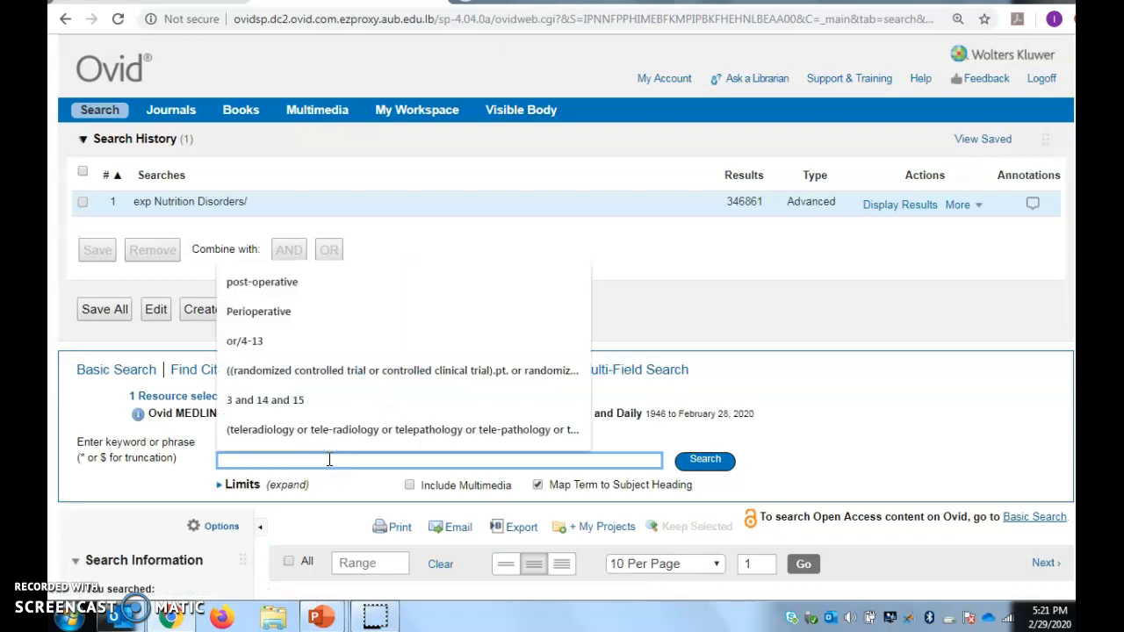
{"action": "type", "text": "arab countries"}
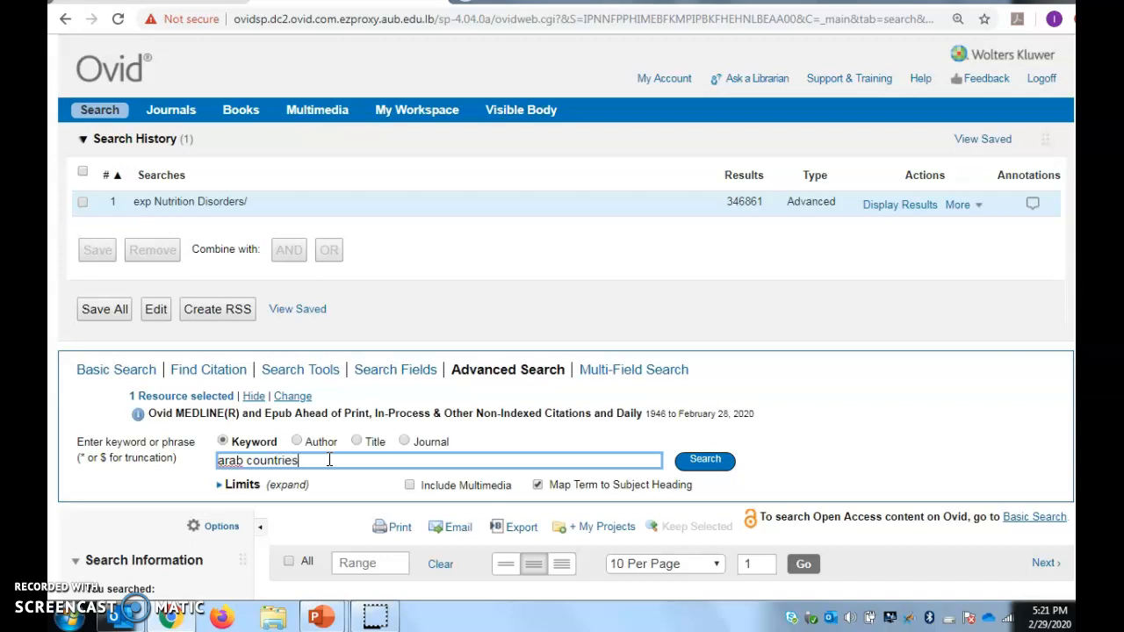
{"action": "key", "text": "Return"}
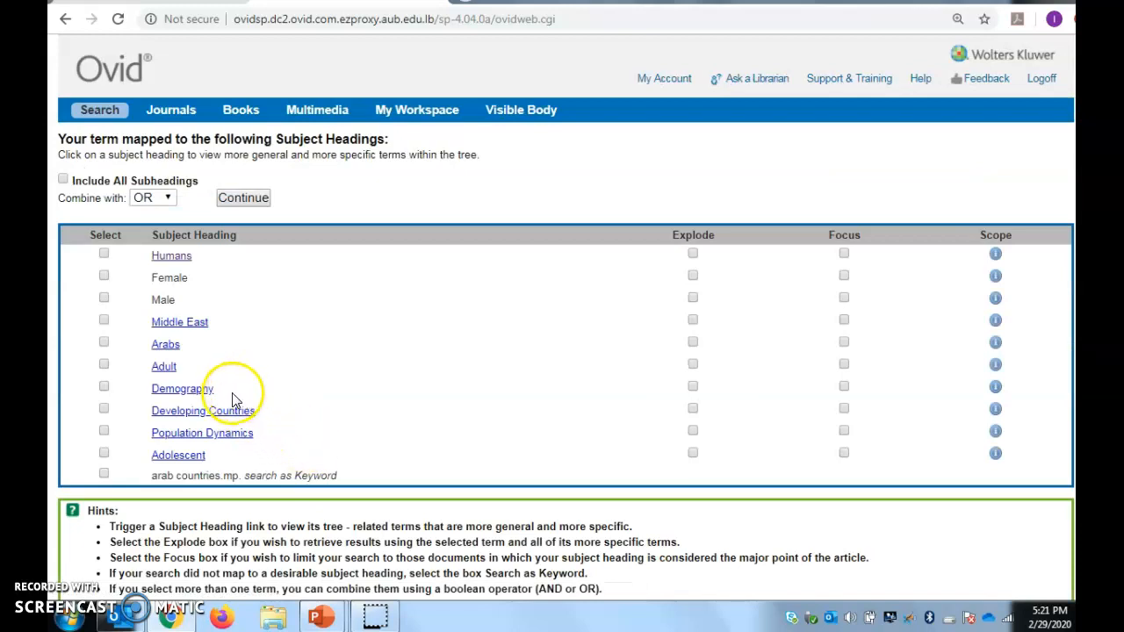
{"action": "left_click", "coordinate": [192, 329]}
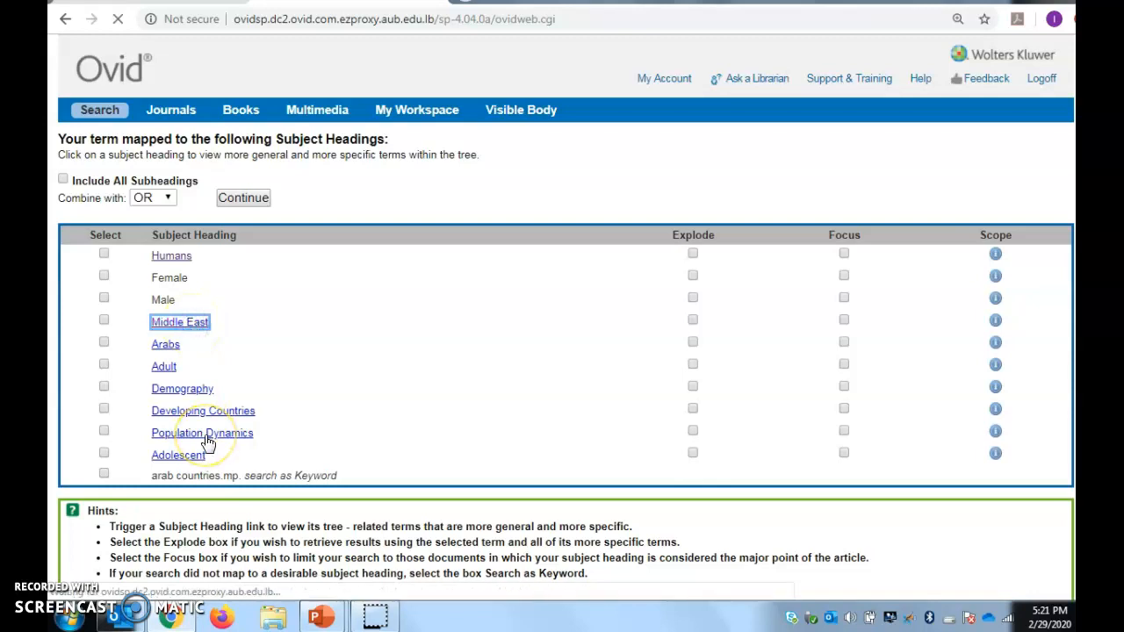
Select Bahrain, Iraq, Jordan, Kuwait, Lebanon, Oman, Qatar, Saudi Arabia, United Arab Emirates and Yemen under Middle East, keeping Middle East selected
{"action": "scroll", "coordinate": [207, 445], "scroll_direction": "down", "scroll_amount": 3}
{"action": "scroll", "coordinate": [204, 445], "scroll_direction": "down", "scroll_amount": 7}
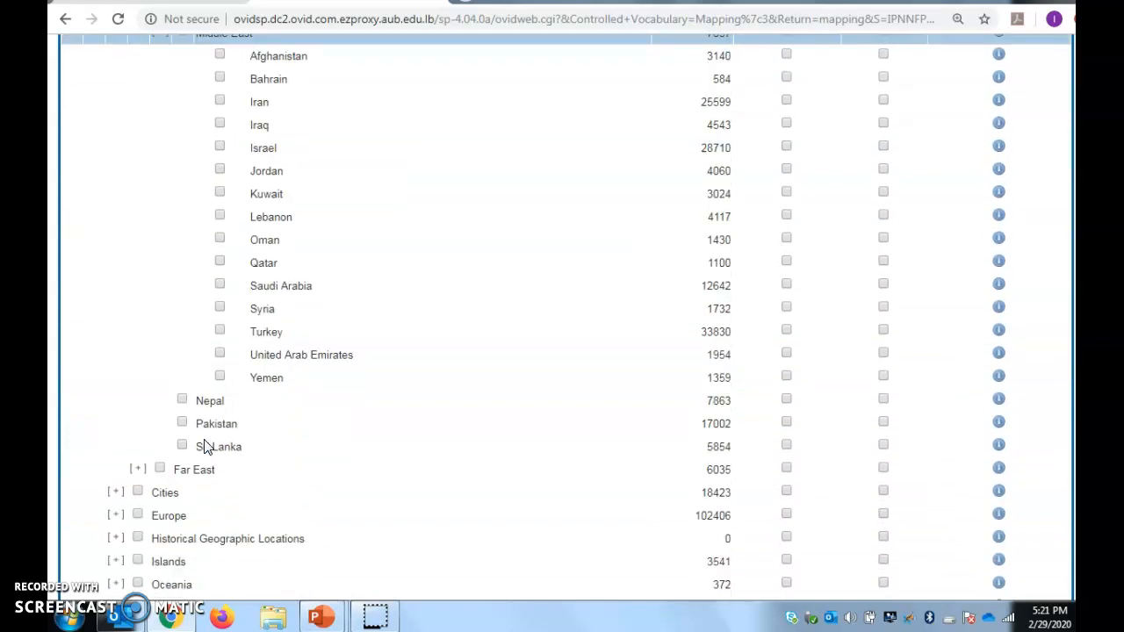
{"action": "scroll", "coordinate": [204, 446], "scroll_direction": "up", "scroll_amount": 3}
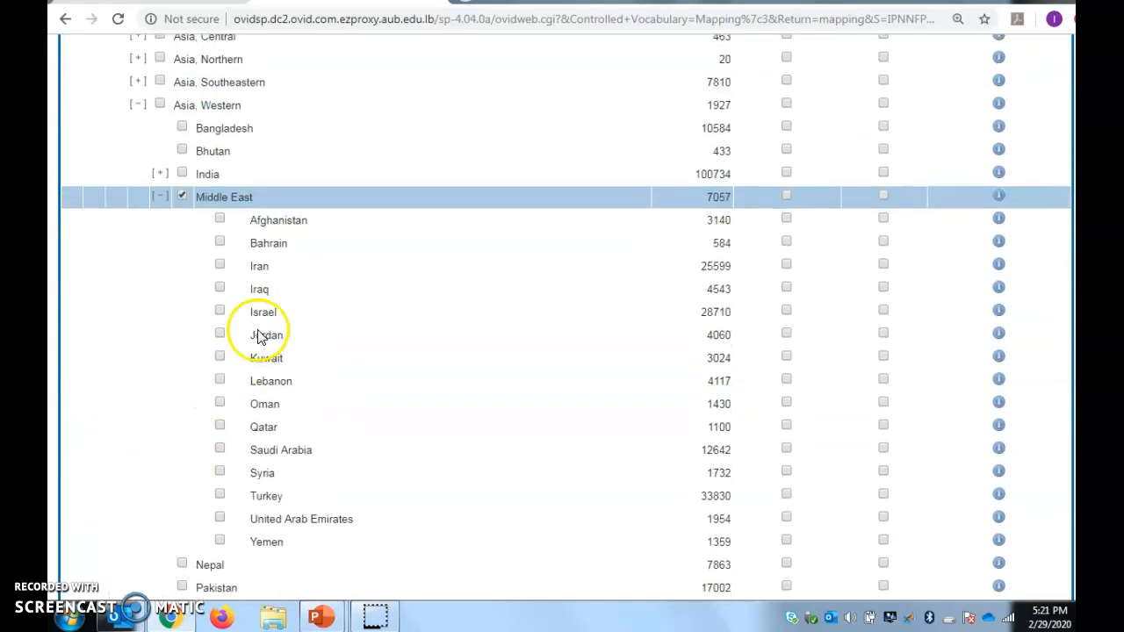
{"action": "left_click", "coordinate": [219, 242]}
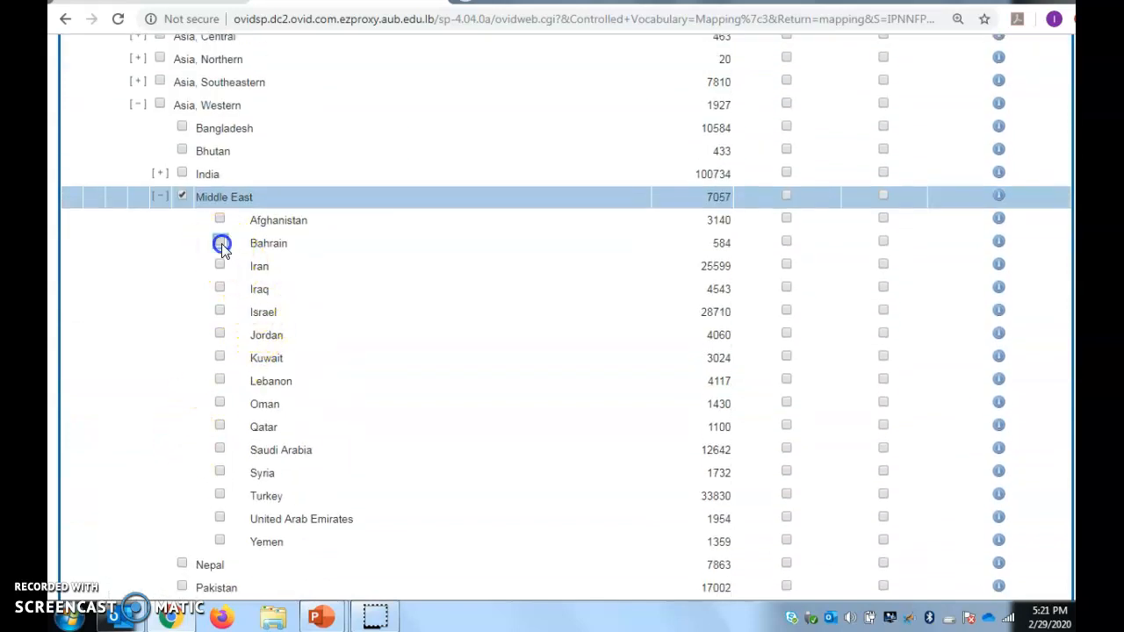
{"action": "left_click", "coordinate": [219, 288]}
{"action": "left_click", "coordinate": [220, 334]}
{"action": "left_click", "coordinate": [221, 359]}
{"action": "left_click", "coordinate": [219, 381]}
{"action": "left_click", "coordinate": [220, 402]}
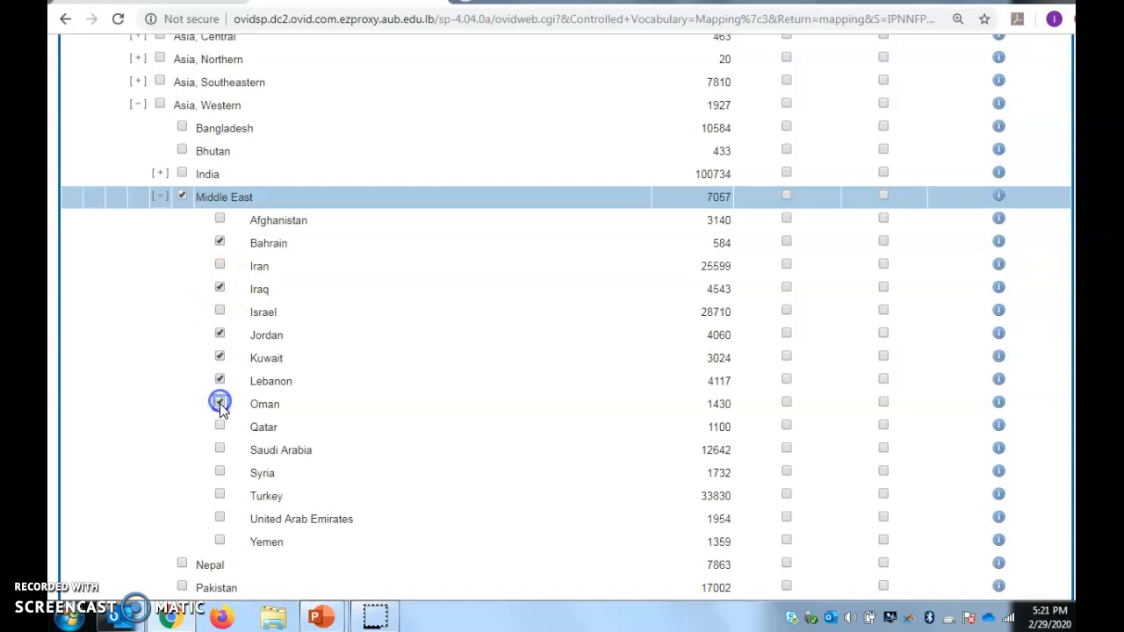
{"action": "left_click", "coordinate": [220, 427]}
{"action": "left_click", "coordinate": [219, 449]}
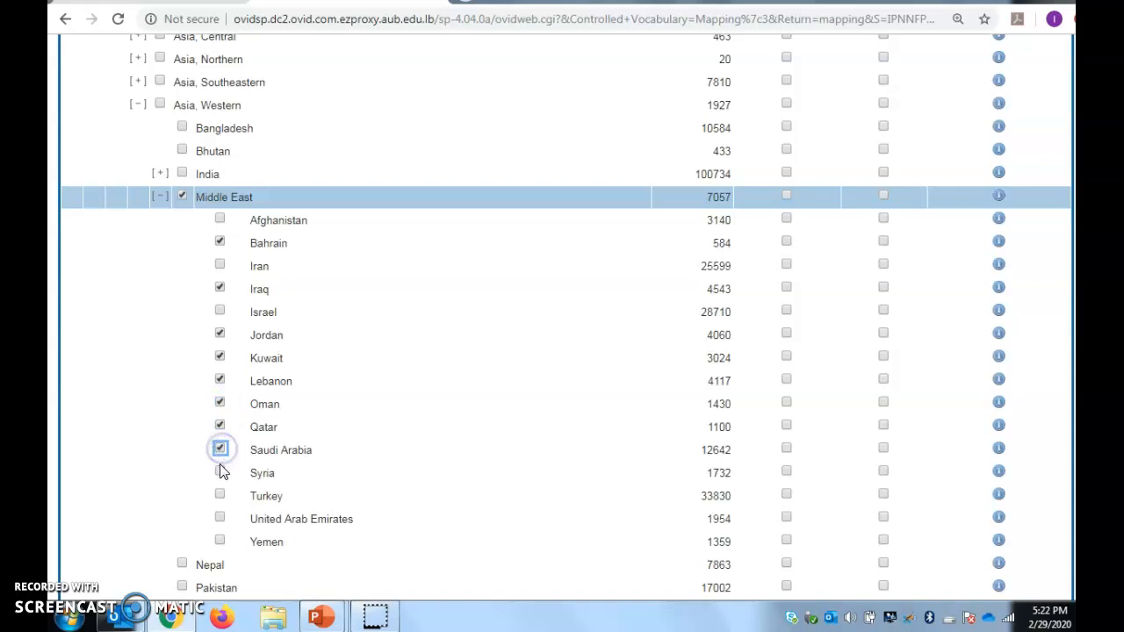
{"action": "left_click", "coordinate": [221, 518]}
{"action": "left_click", "coordinate": [220, 541]}
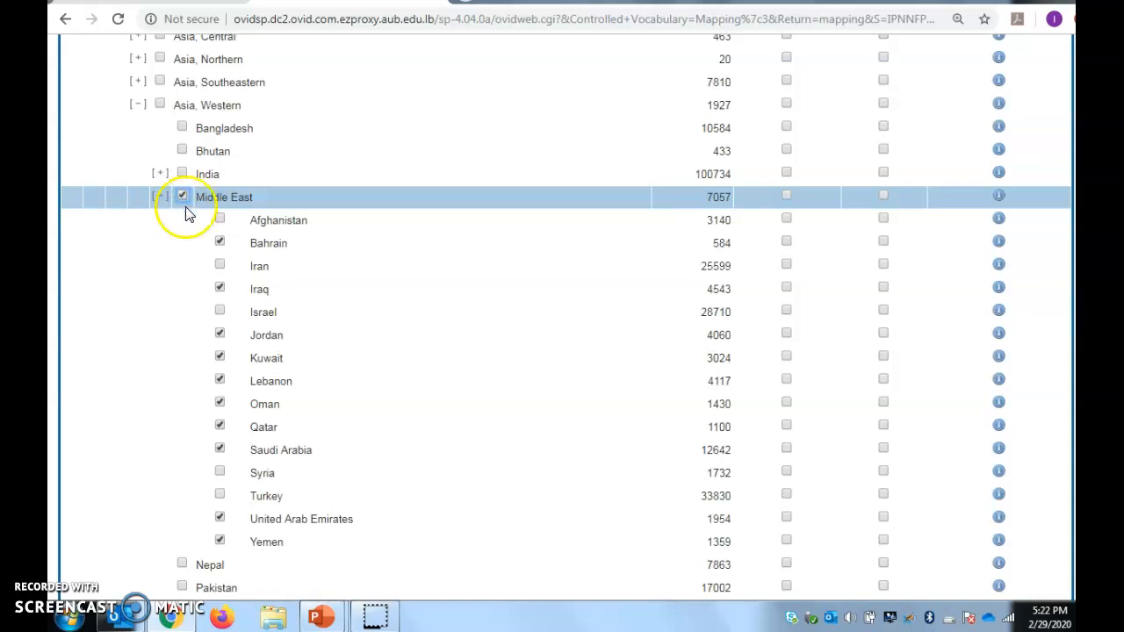
Run the search of the selected Middle East terms combined with OR, and check its line in the search history
{"action": "scroll", "coordinate": [185, 209], "scroll_direction": "up", "scroll_amount": 9}
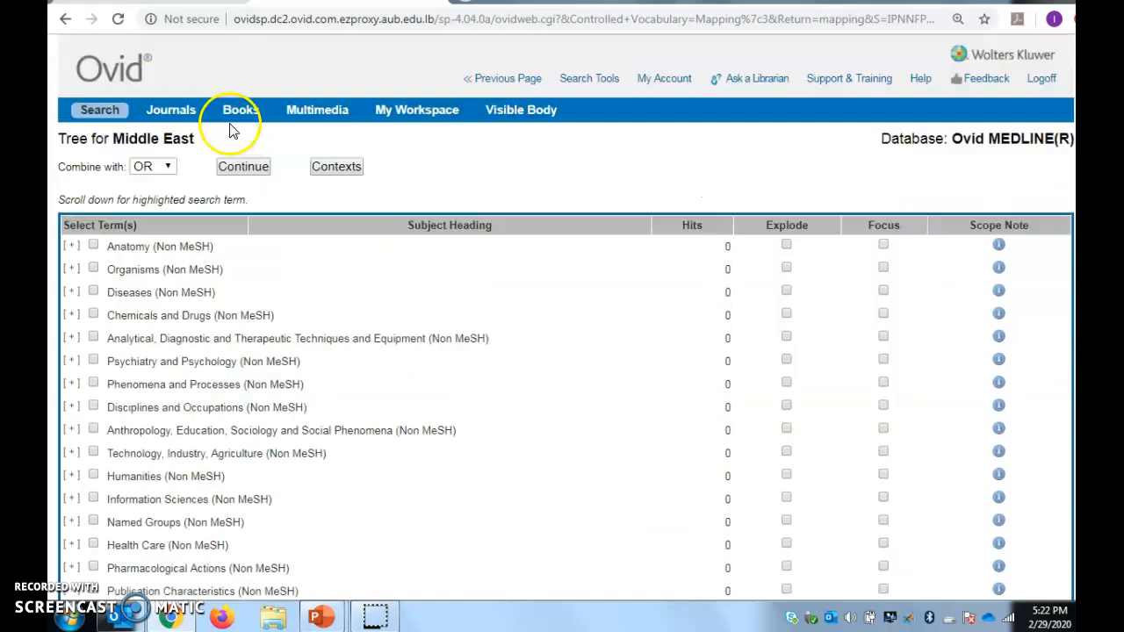
{"action": "left_click", "coordinate": [234, 171]}
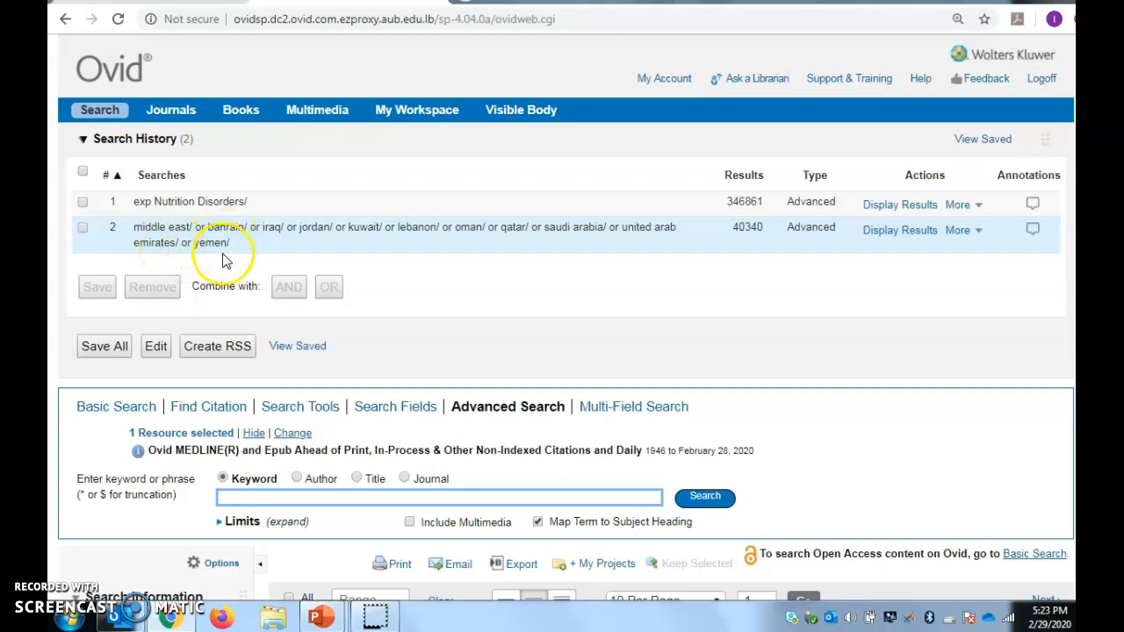
{"action": "scroll", "coordinate": [156, 580], "scroll_direction": "down", "scroll_amount": 2}
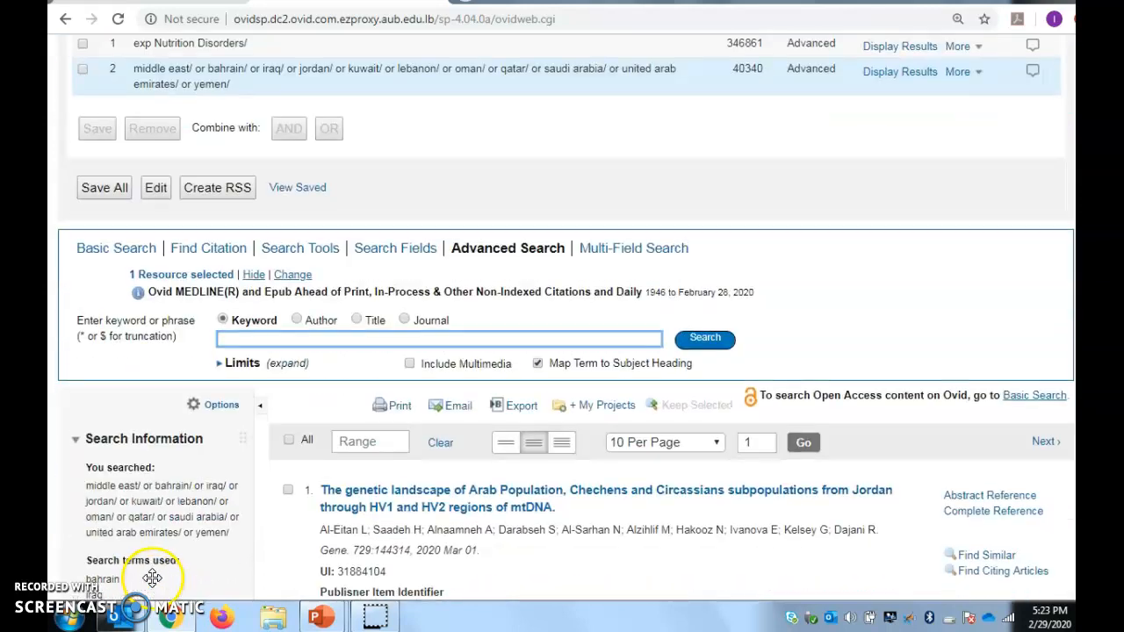
{"action": "scroll", "coordinate": [154, 553], "scroll_direction": "up", "scroll_amount": 1}
{"action": "scroll", "coordinate": [155, 542], "scroll_direction": "up", "scroll_amount": 2}
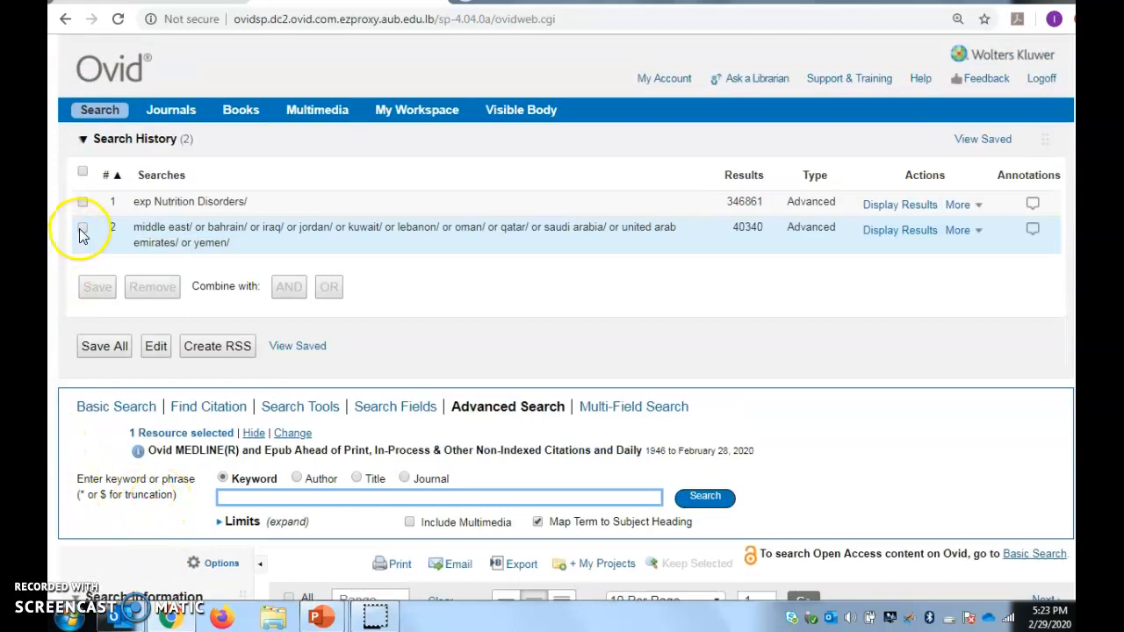
{"action": "left_click", "coordinate": [83, 175]}
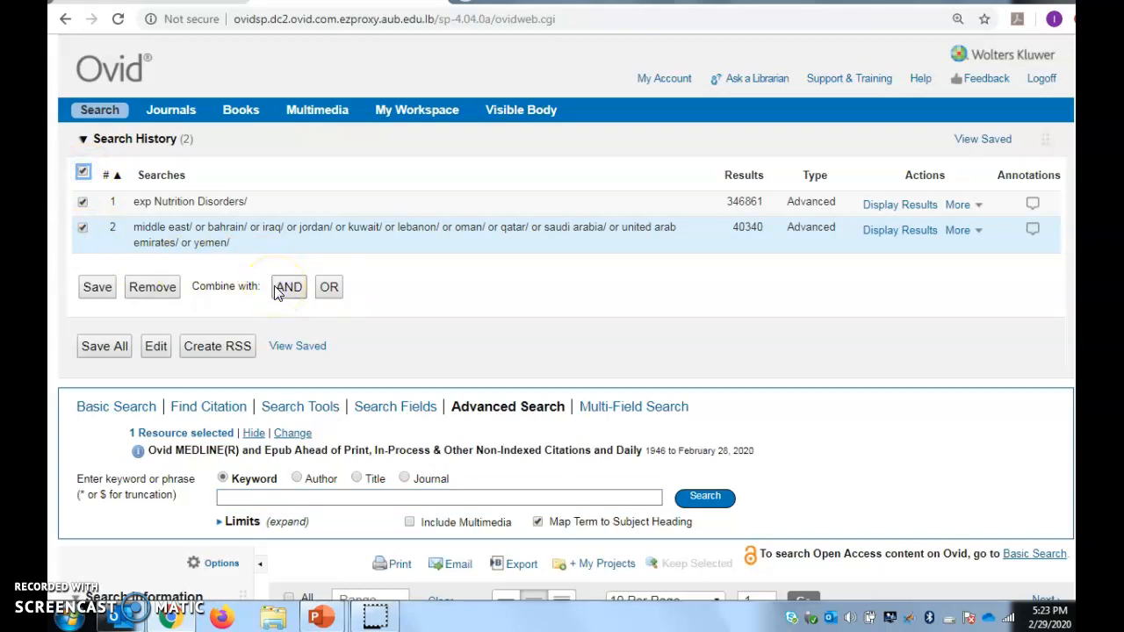
{"action": "left_click", "coordinate": [83, 173]}
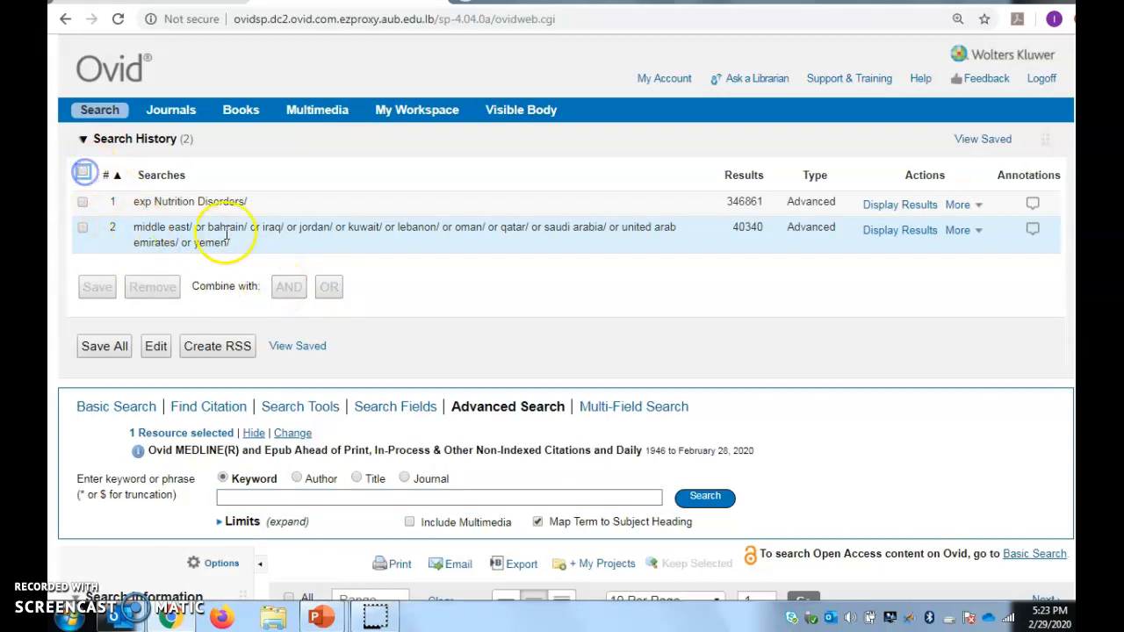
Search for the keyword "egypt" with mapping to subject headings and open the tree of the Egypt heading
{"action": "left_click", "coordinate": [252, 496]}
{"action": "type", "text": "eg"}
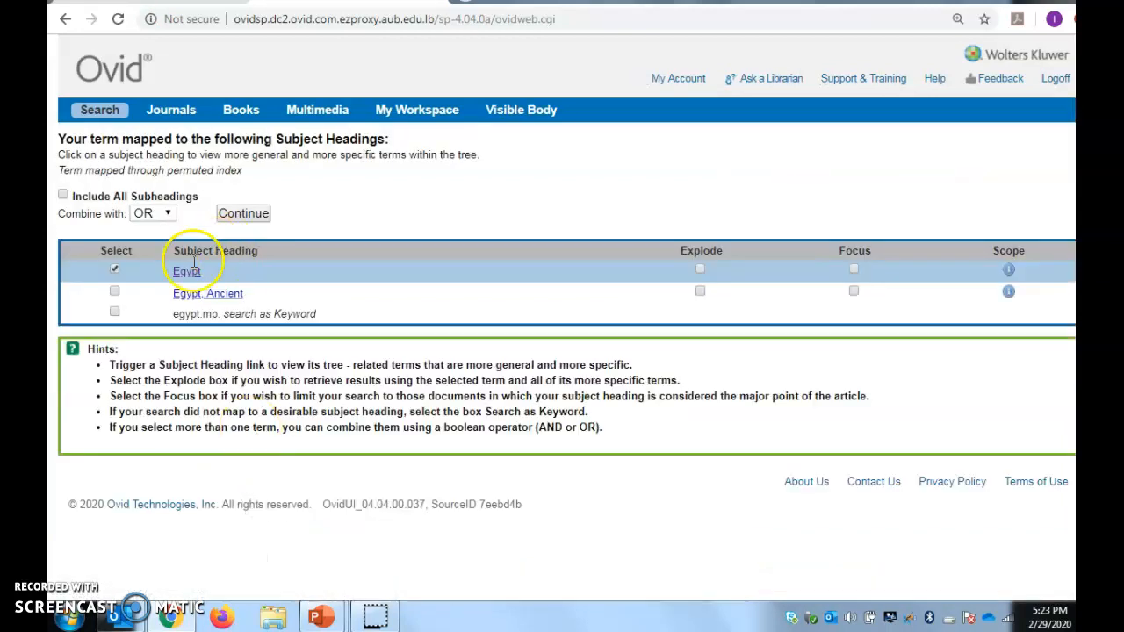
{"action": "left_click", "coordinate": [184, 277]}
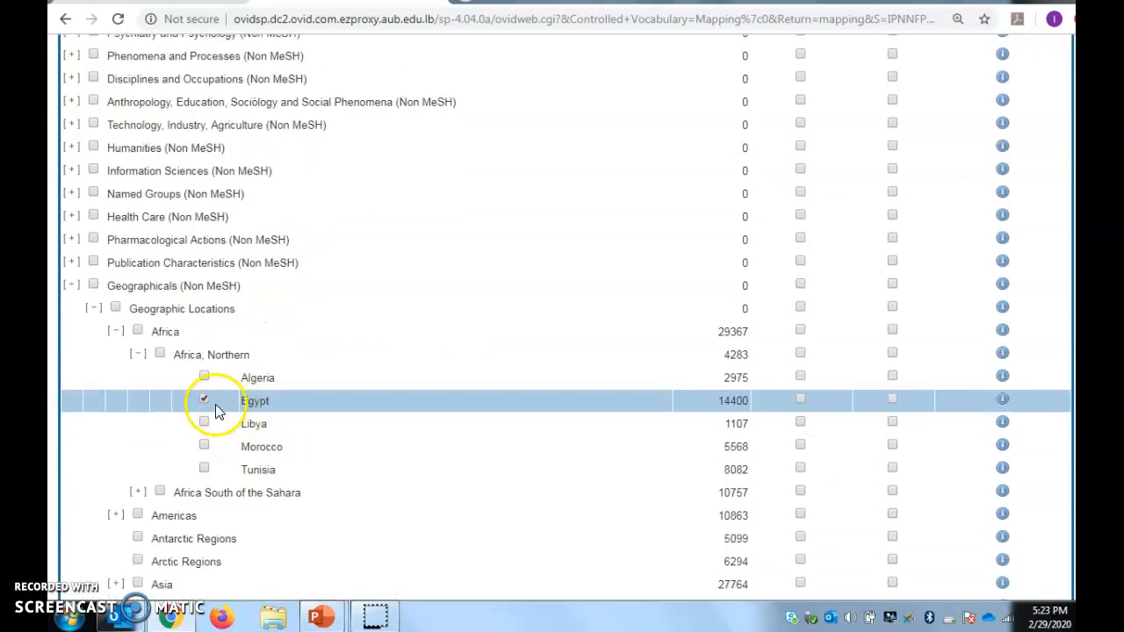
Explode Africa, Northern instead of selecting Egypt alone, and run the search without restricting it to particular subheadings
{"action": "left_click", "coordinate": [800, 354]}
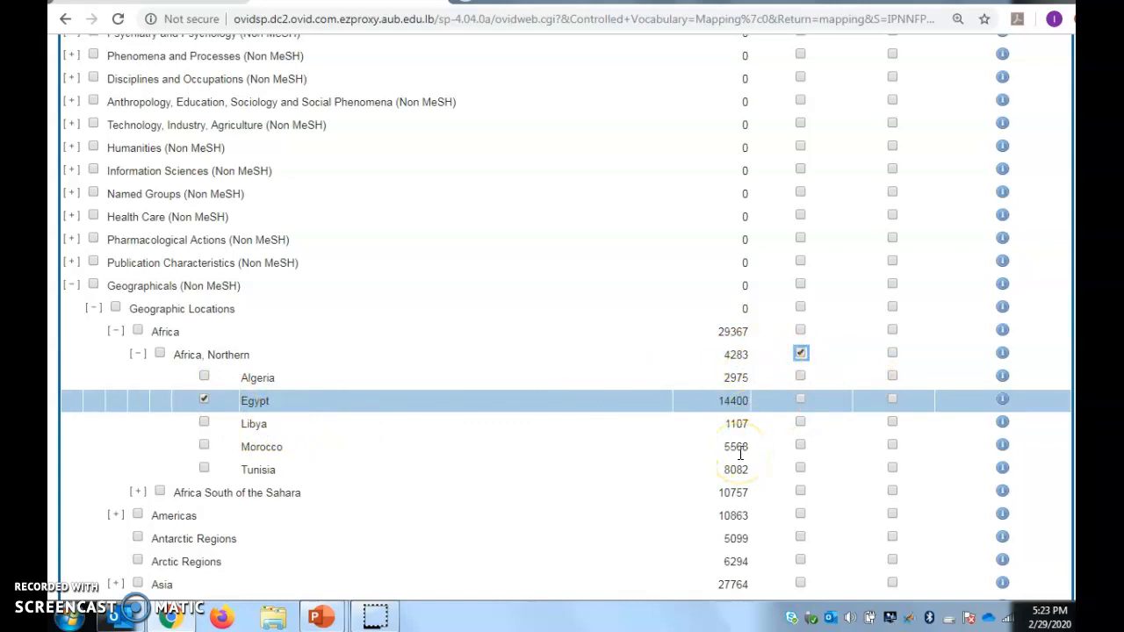
{"action": "left_click", "coordinate": [203, 401]}
{"action": "scroll", "coordinate": [174, 426], "scroll_direction": "up", "scroll_amount": 4}
{"action": "left_click", "coordinate": [231, 172]}
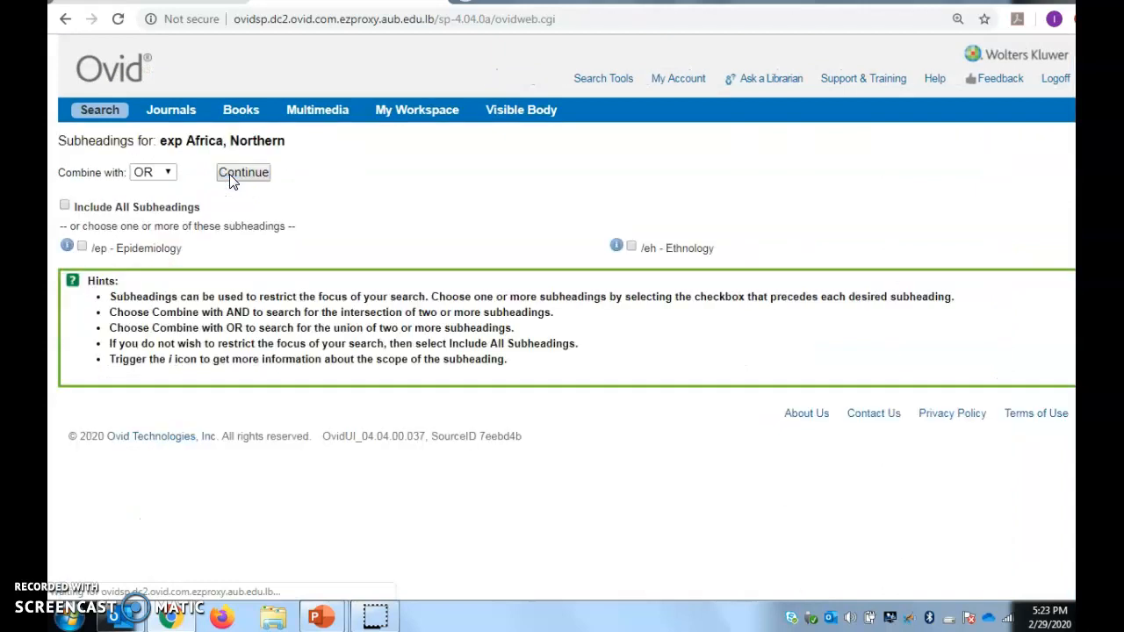
{"action": "left_click", "coordinate": [231, 174]}
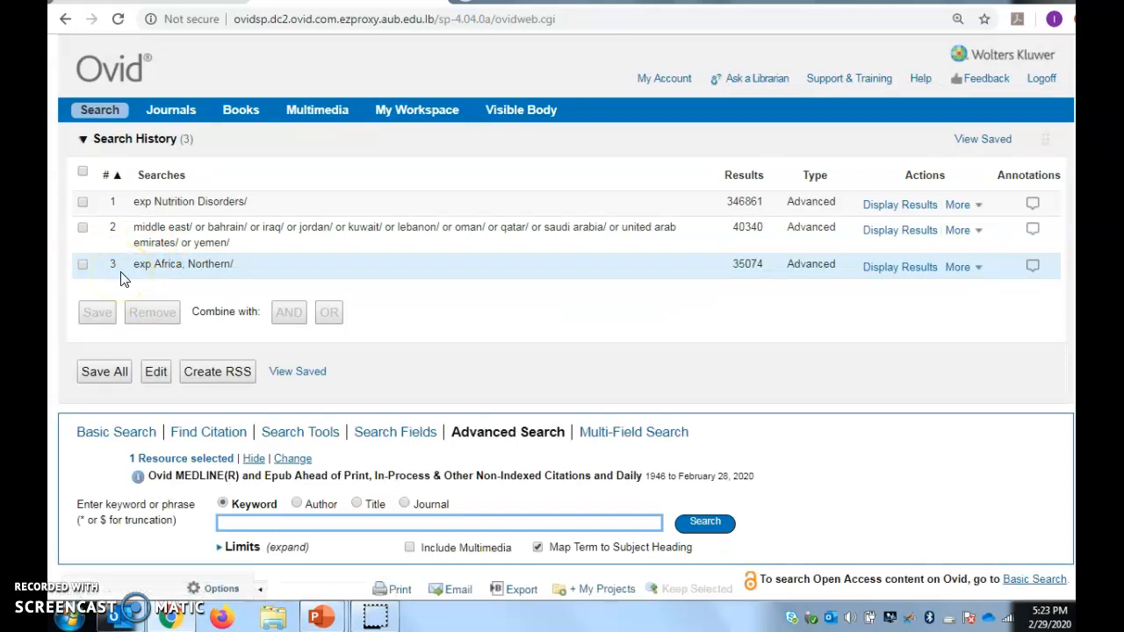
Search for the keyword "sudan" with mapping to subject headings and open the tree of the Sudan heading
{"action": "left_click", "coordinate": [242, 525]}
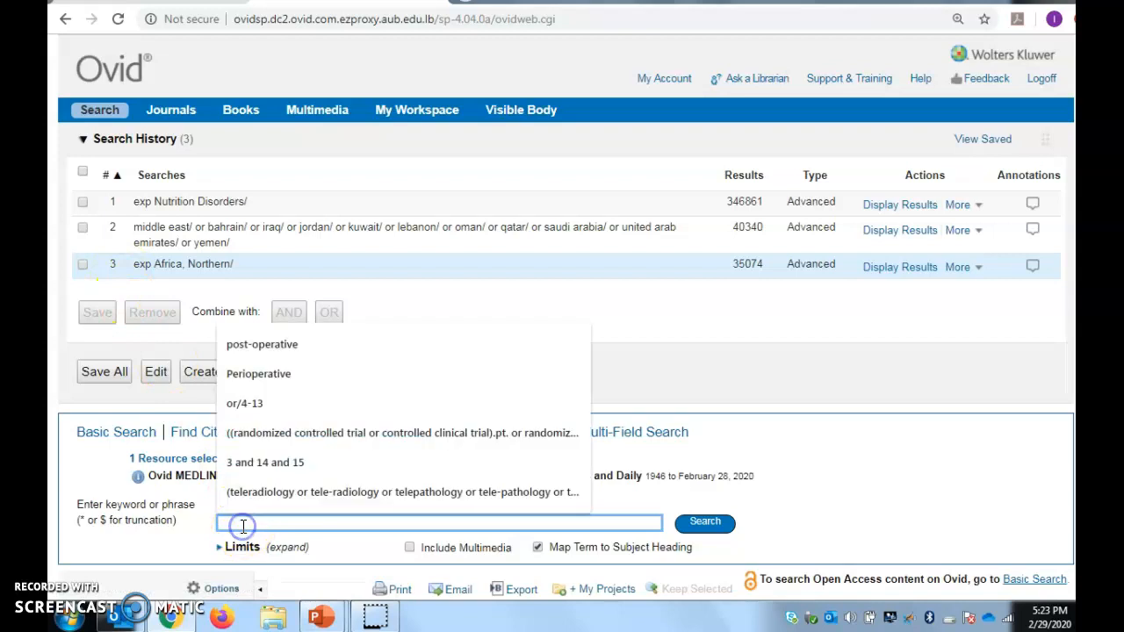
{"action": "type", "text": "sudan"}
{"action": "key", "text": "Return"}
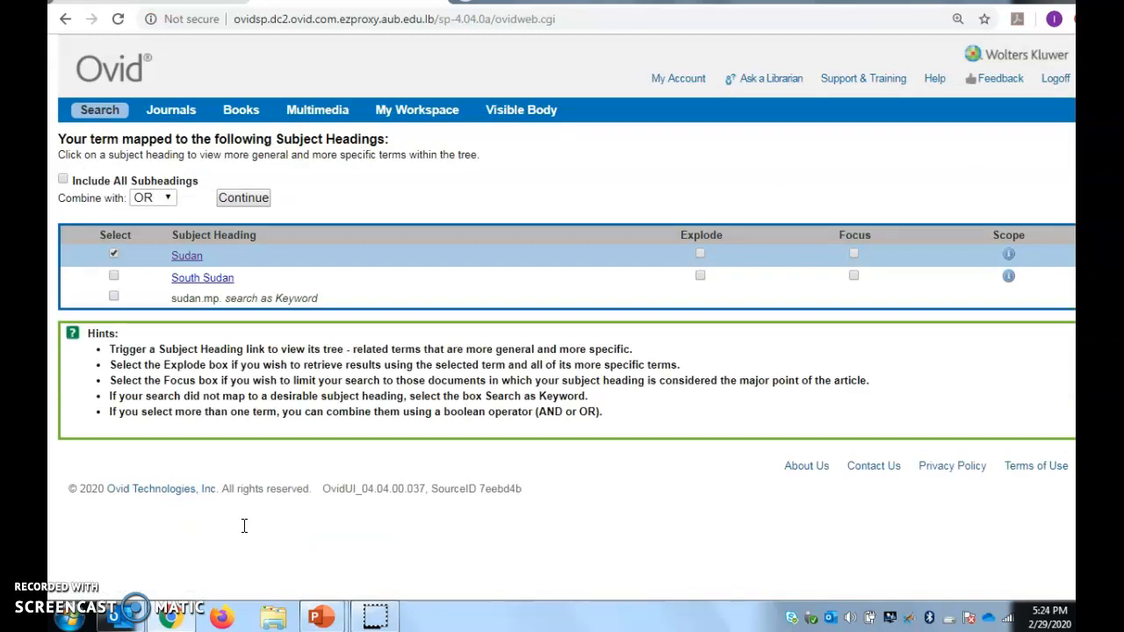
{"action": "left_click", "coordinate": [177, 256]}
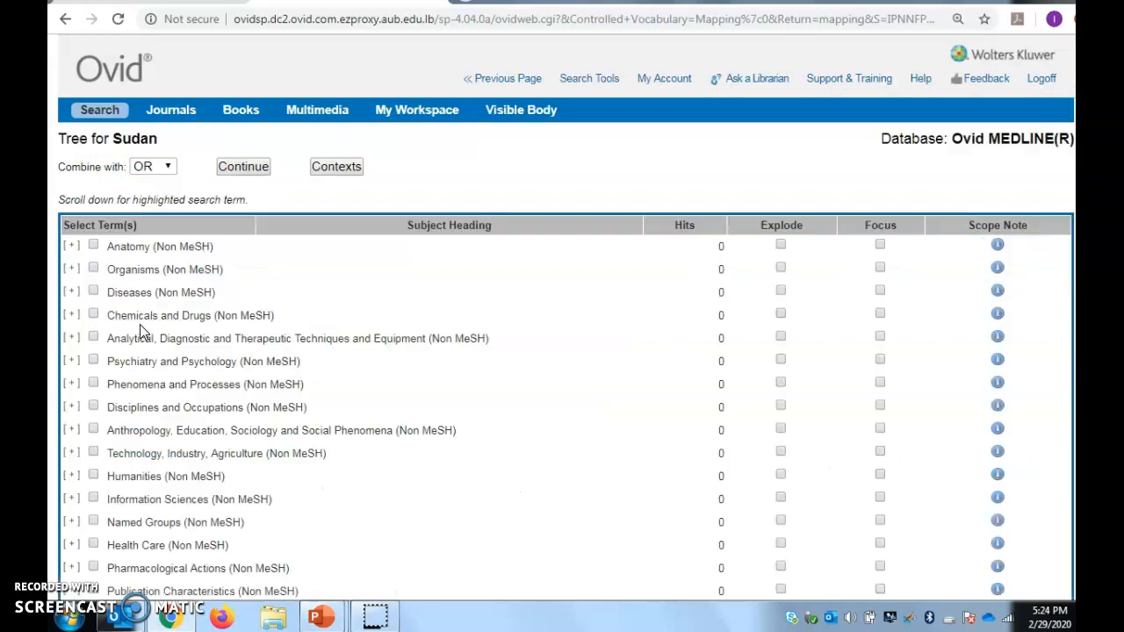
Add Somalia and Djibouti to the selected Sudan term under Africa, Eastern, and run the search with OR
{"action": "scroll", "coordinate": [176, 434], "scroll_direction": "down", "scroll_amount": 2}
{"action": "scroll", "coordinate": [178, 433], "scroll_direction": "down", "scroll_amount": 3}
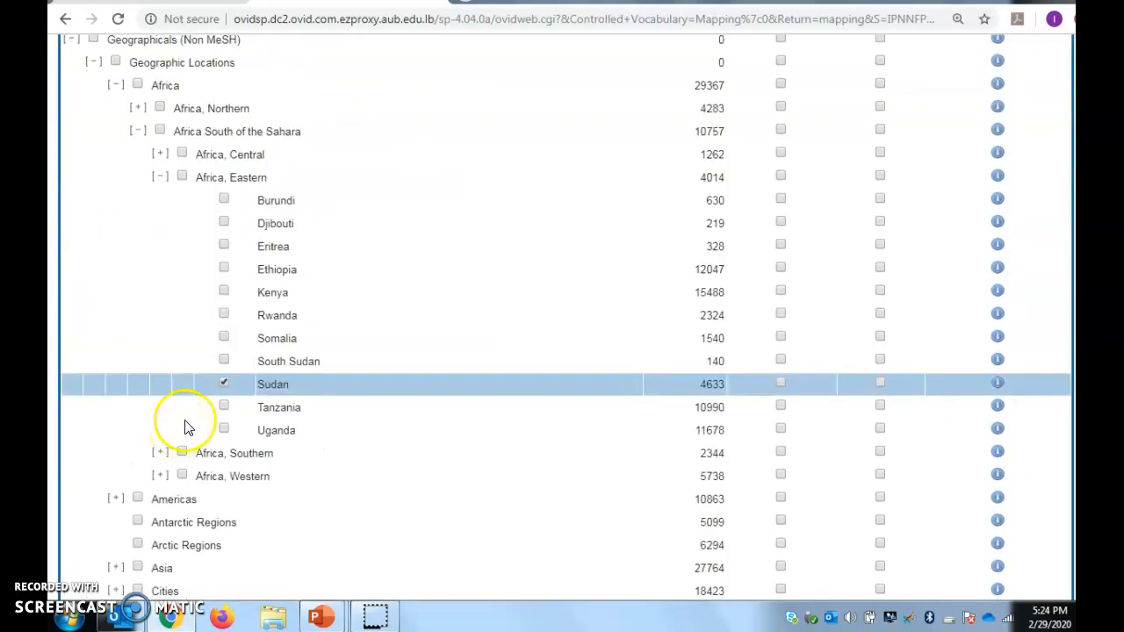
{"action": "left_click", "coordinate": [223, 339]}
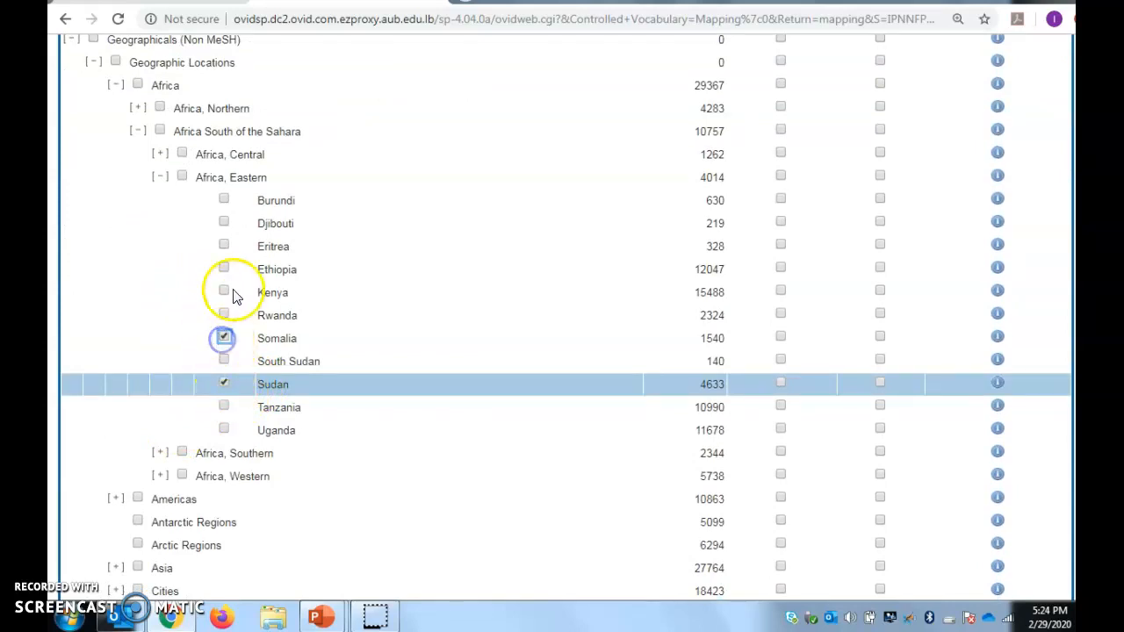
{"action": "left_click", "coordinate": [224, 223]}
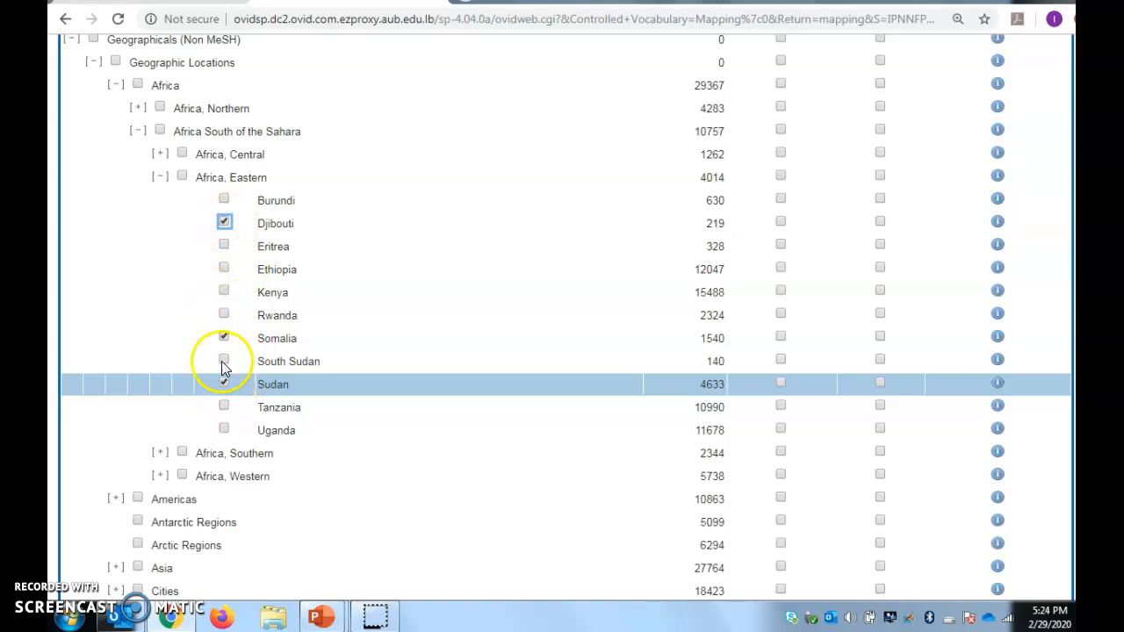
{"action": "scroll", "coordinate": [245, 222], "scroll_direction": "up", "scroll_amount": 1}
{"action": "scroll", "coordinate": [245, 222], "scroll_direction": "up", "scroll_amount": 5}
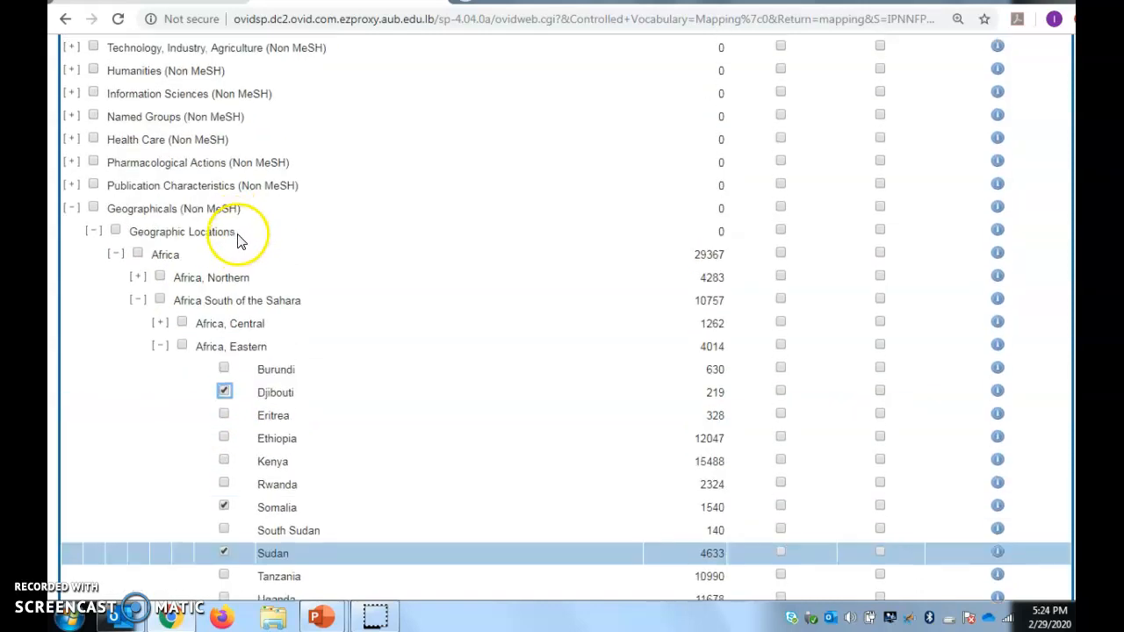
{"action": "left_click", "coordinate": [244, 171]}
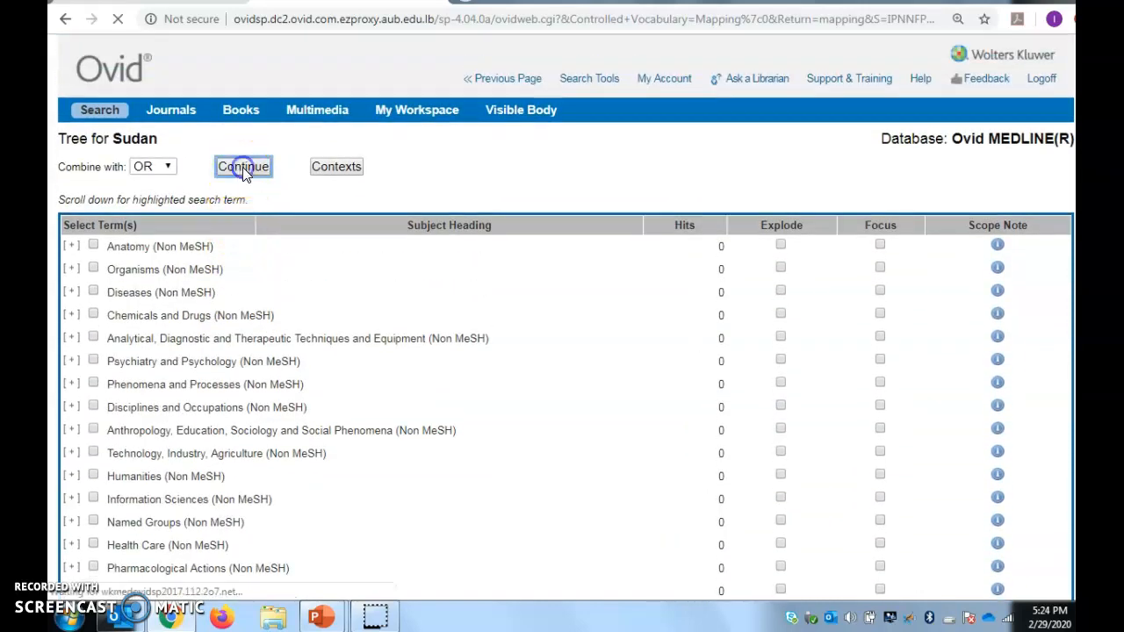
{"action": "left_click", "coordinate": [239, 182]}
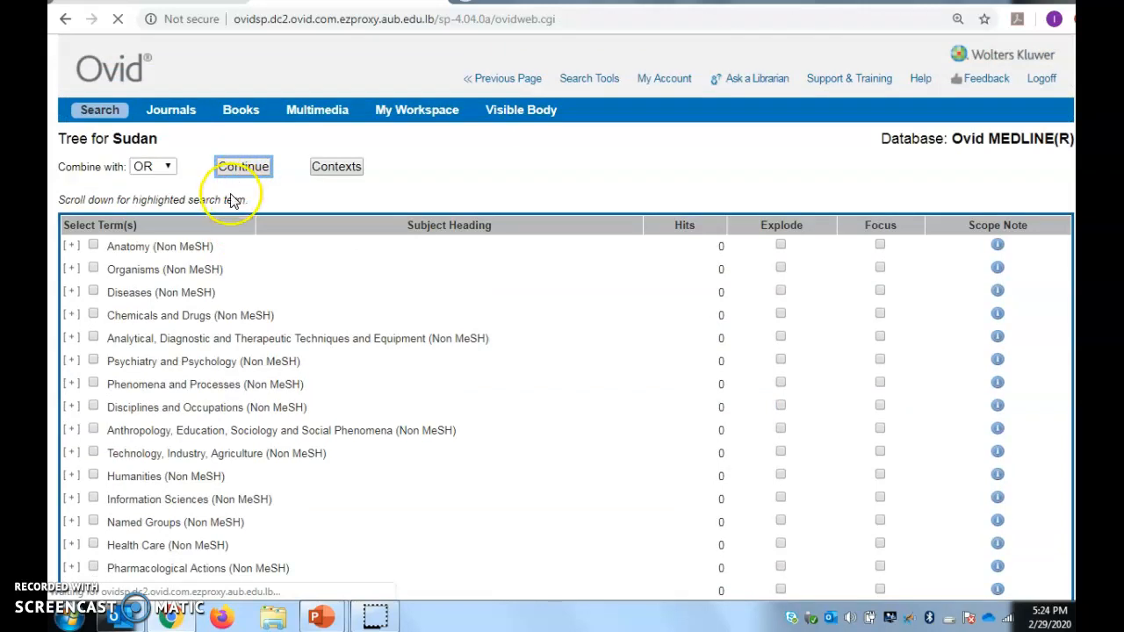
{"action": "left_click", "coordinate": [191, 330]}
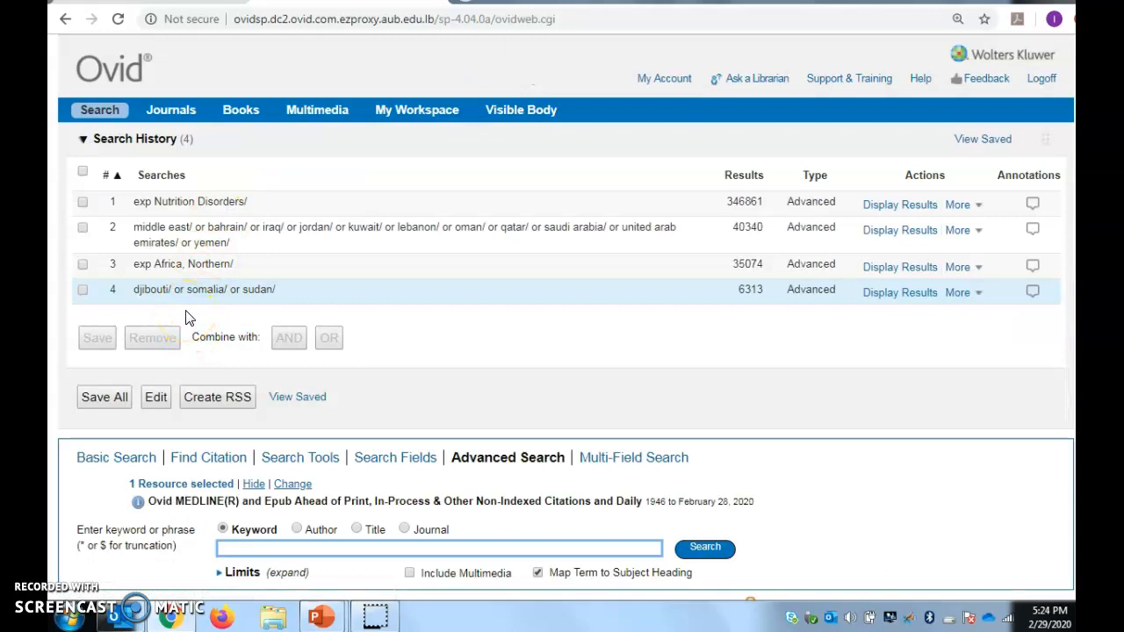
Search for the keyword "comoros" and run the search with the mapped Comoros subject heading
{"action": "left_click", "coordinate": [246, 549]}
{"action": "type", "text": "comor"}
{"action": "key", "text": "BackSpace"}
{"action": "key", "text": "BackSpace"}
{"action": "type", "text": "moro"}
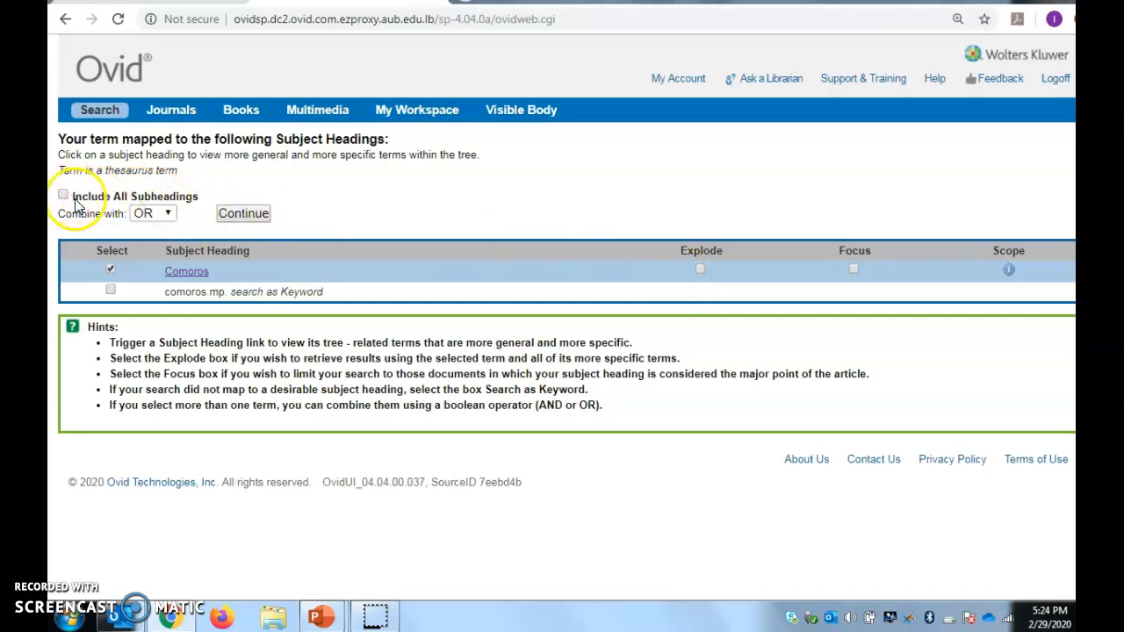
{"action": "left_click", "coordinate": [245, 216]}
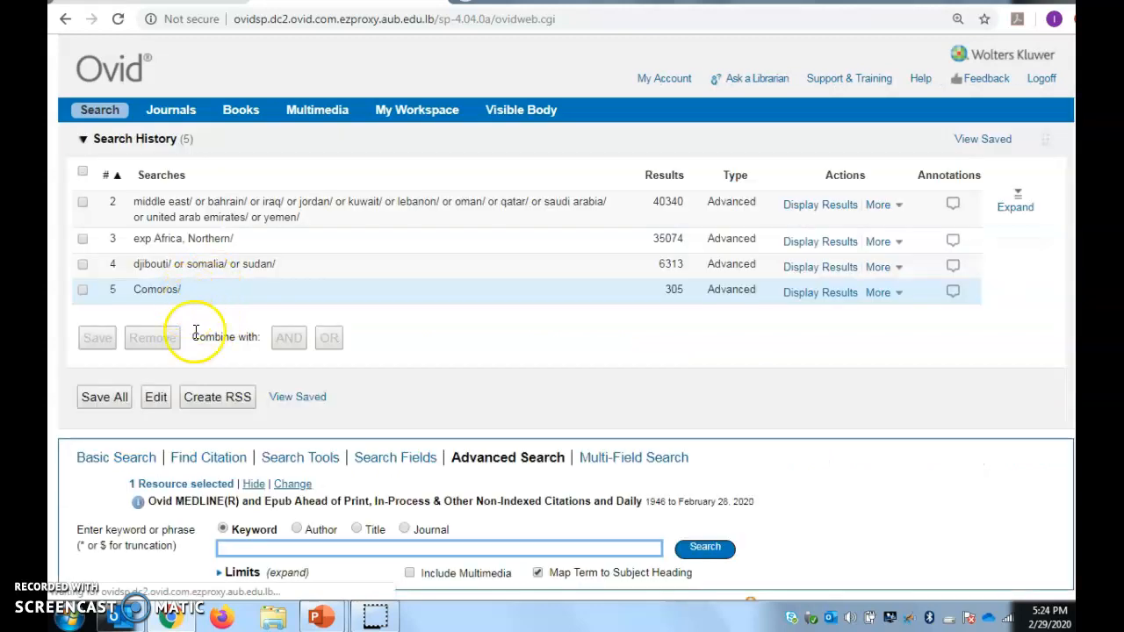
Search for the keyword "Mauritania" and run the search with the mapped Mauritania subject heading
{"action": "left_click", "coordinate": [244, 549]}
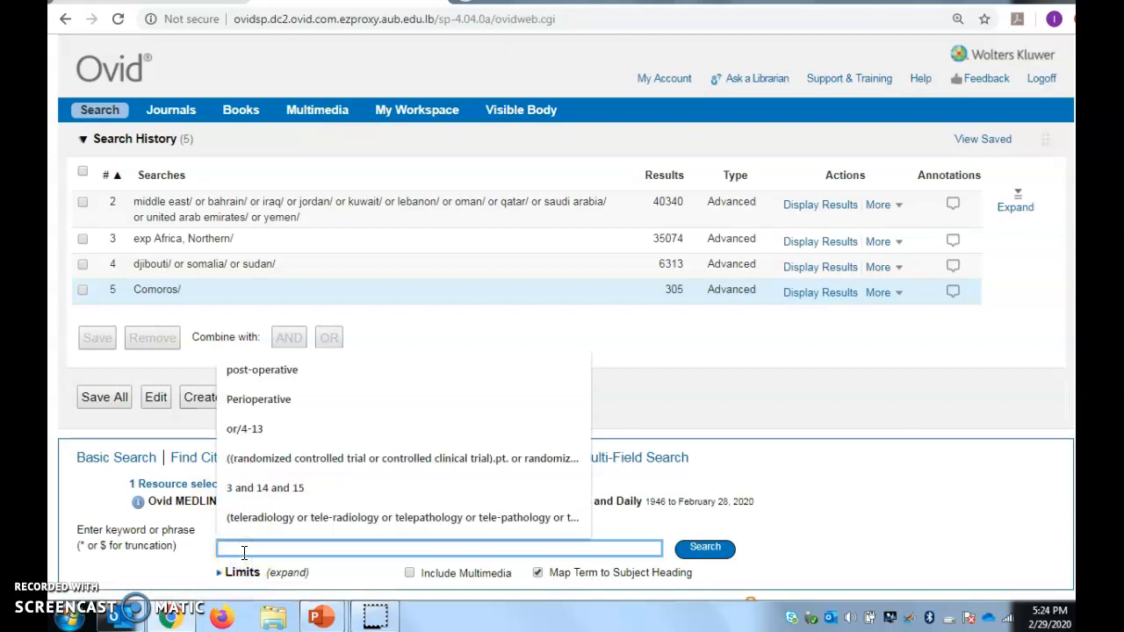
{"action": "type", "text": "mauritania"}
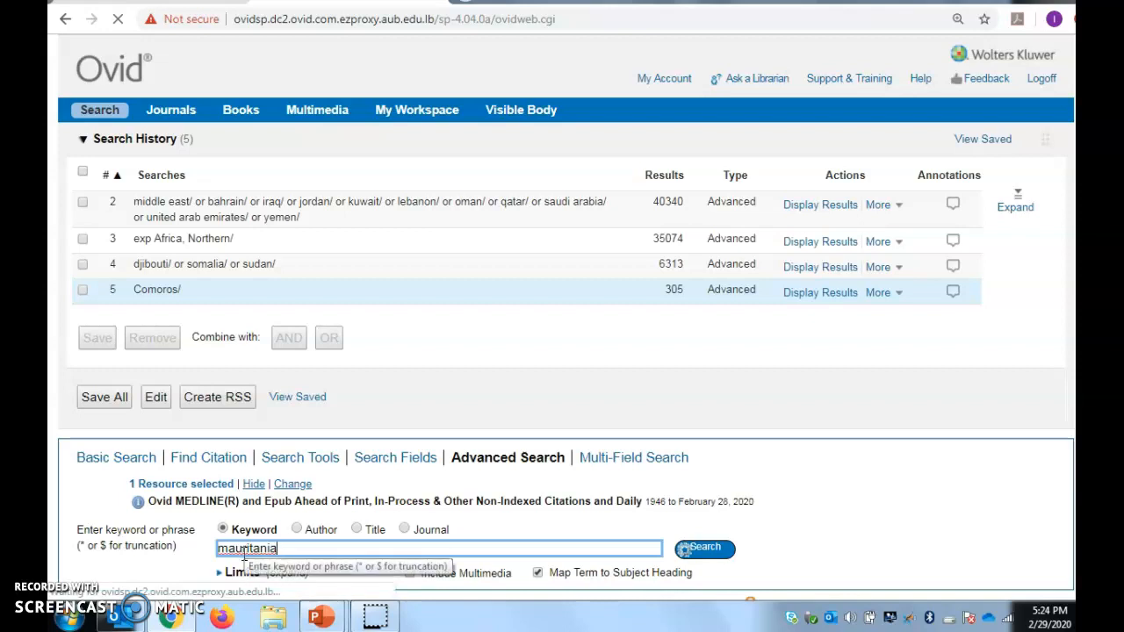
{"action": "right_click", "coordinate": [246, 549]}
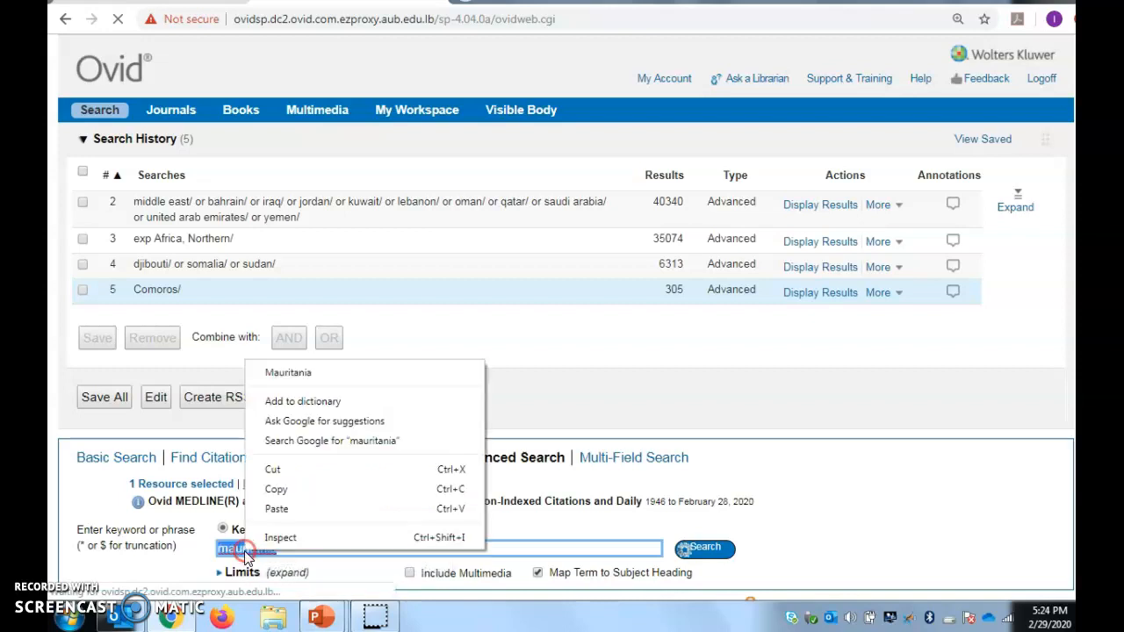
{"action": "left_click", "coordinate": [292, 372]}
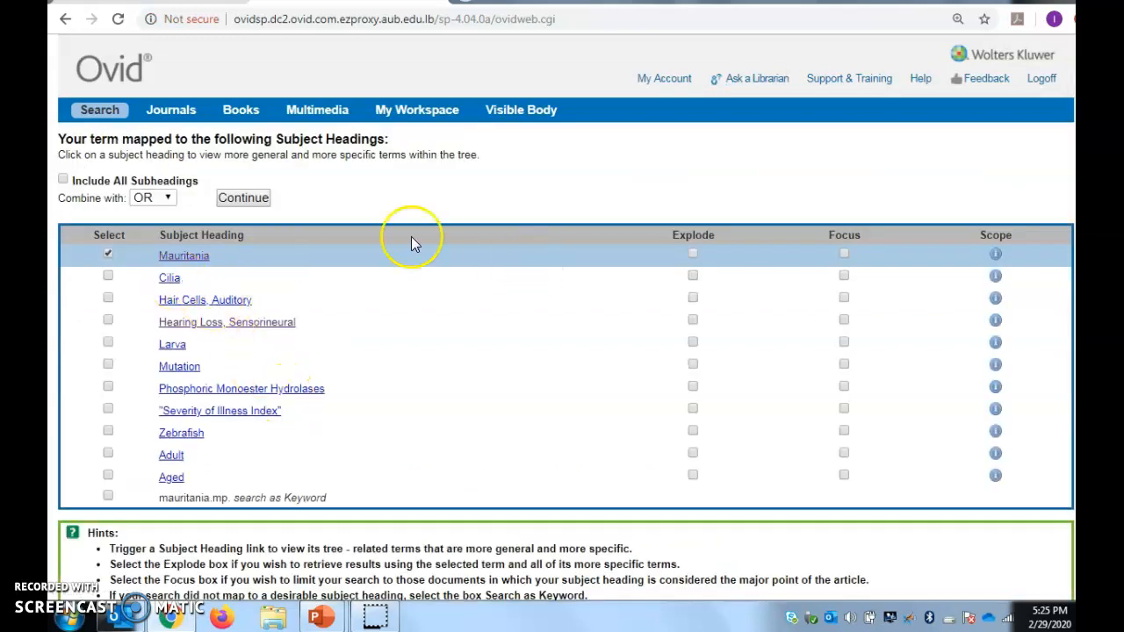
{"action": "left_click", "coordinate": [84, 181]}
{"action": "left_click", "coordinate": [220, 197]}
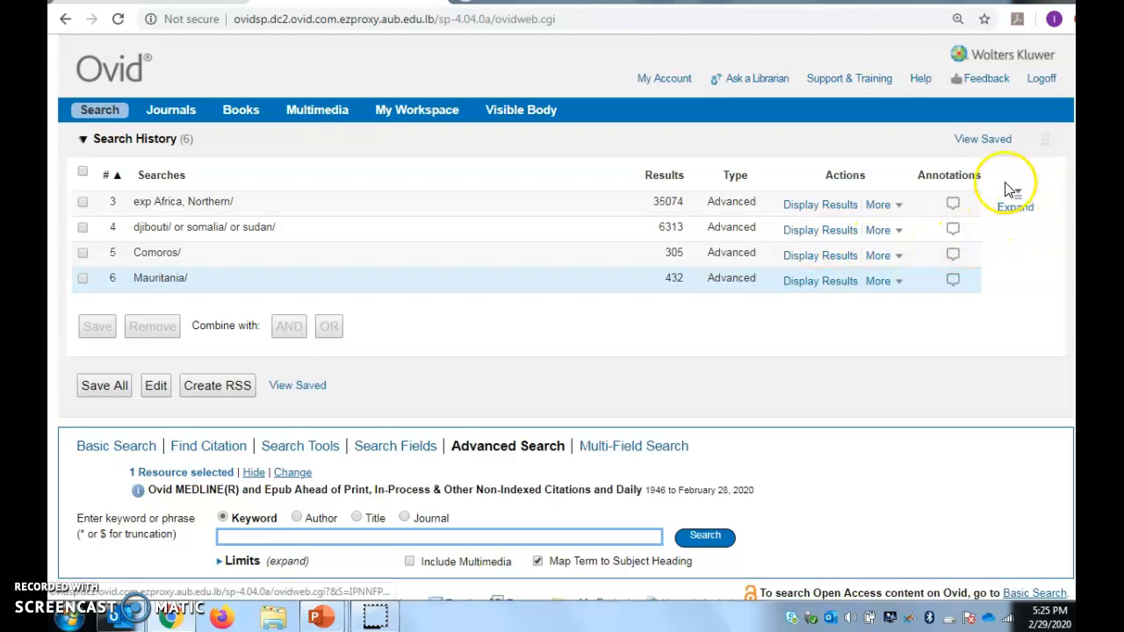
Expand the full search history and combine the country lines 2 through 6 with OR
{"action": "left_click", "coordinate": [1021, 211]}
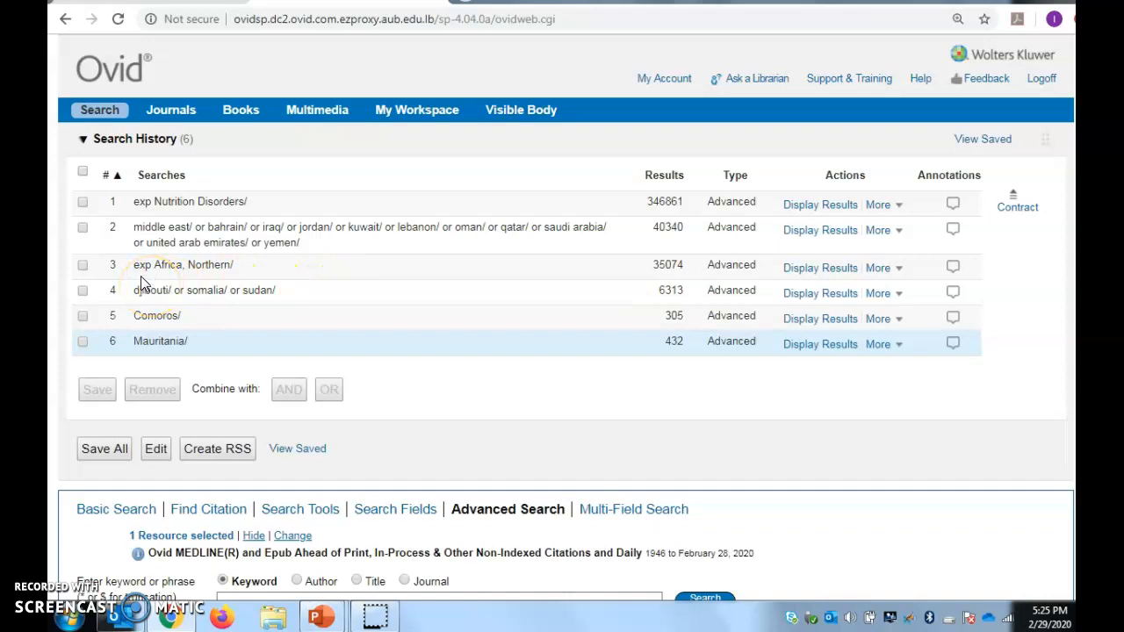
{"action": "left_click", "coordinate": [84, 173]}
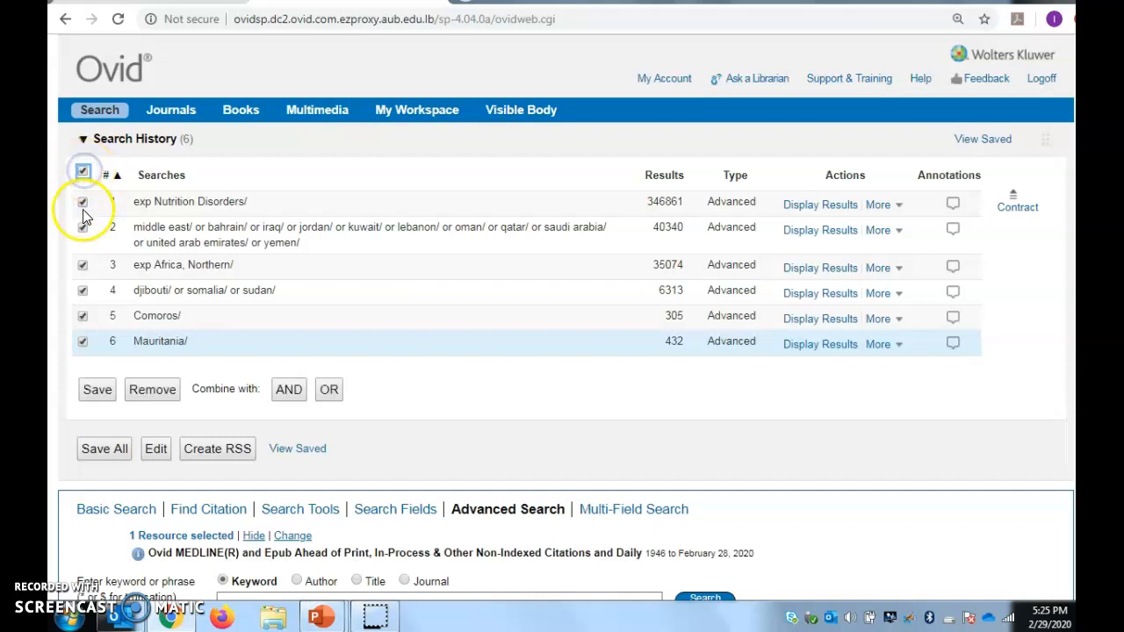
{"action": "left_click", "coordinate": [83, 203]}
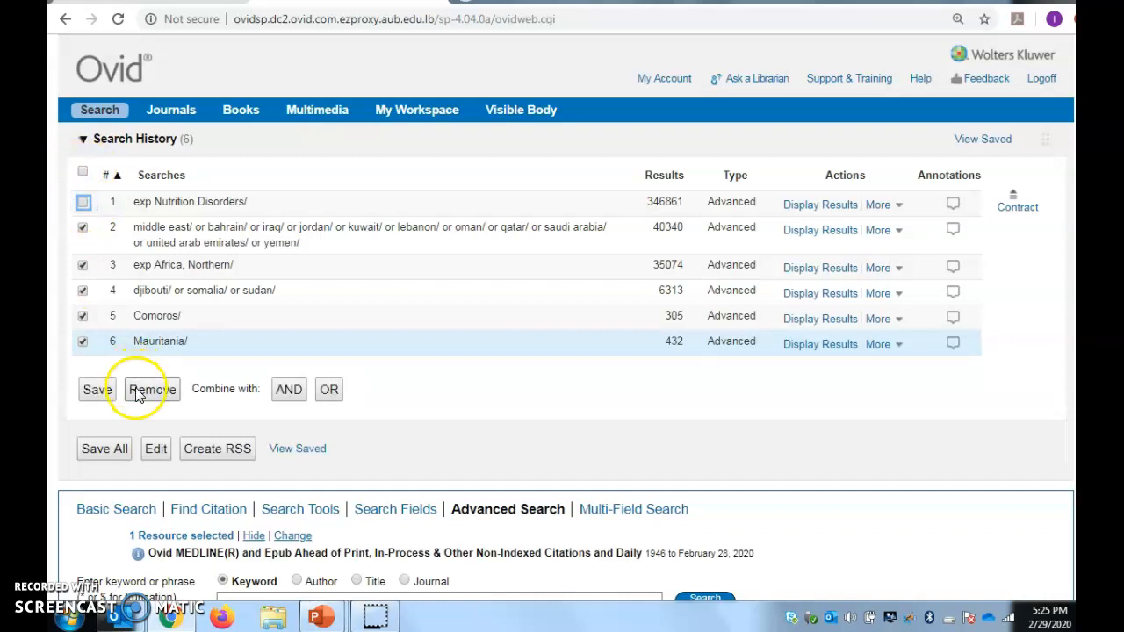
{"action": "left_click", "coordinate": [328, 389]}
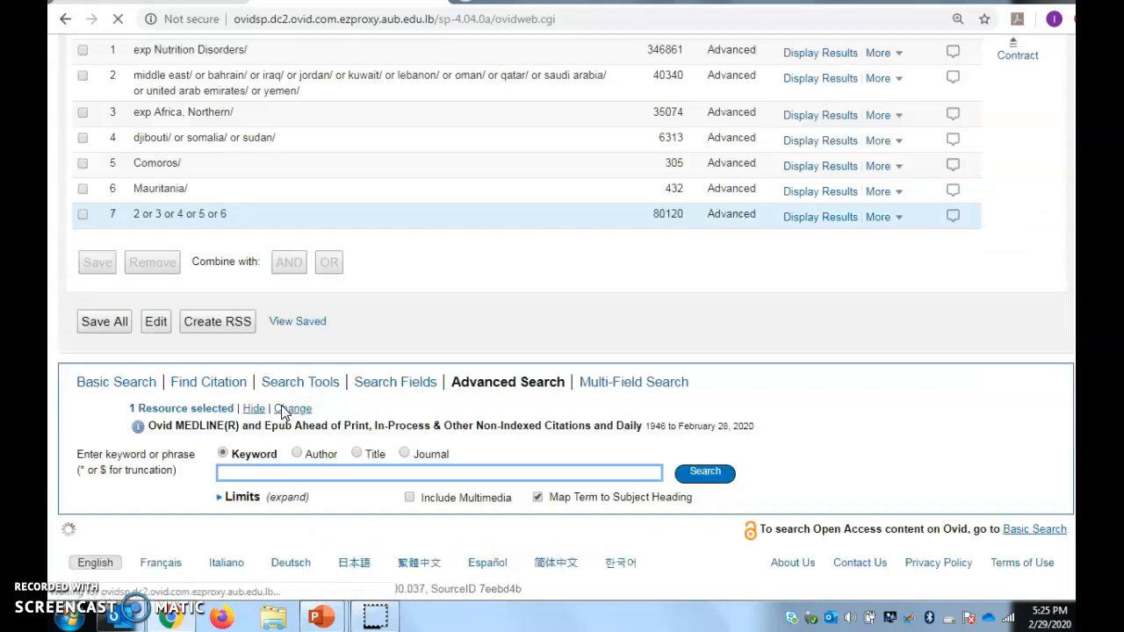
Combine the nutrition disorders search in line 1 with the combined countries in line 7 using AND
{"action": "scroll", "coordinate": [183, 332], "scroll_direction": "up", "scroll_amount": 2}
{"action": "left_click", "coordinate": [82, 202]}
{"action": "left_click", "coordinate": [83, 366]}
{"action": "left_click", "coordinate": [289, 414]}
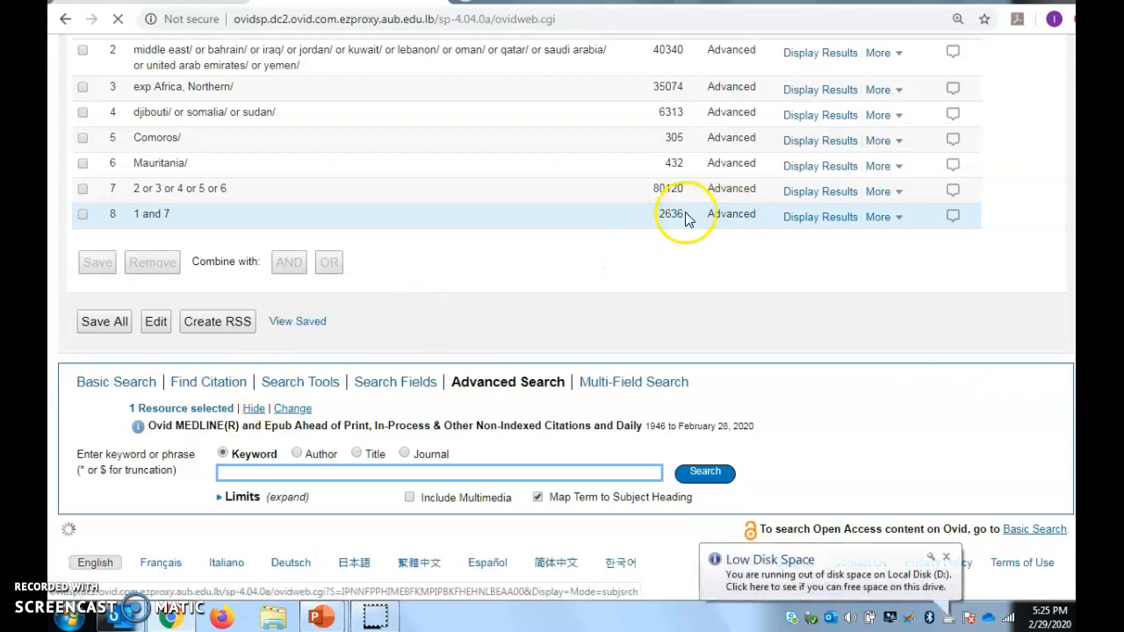
Remove the two combination searches, lines 7 and 8, from the search history
{"action": "scroll", "coordinate": [111, 313], "scroll_direction": "up", "scroll_amount": 2}
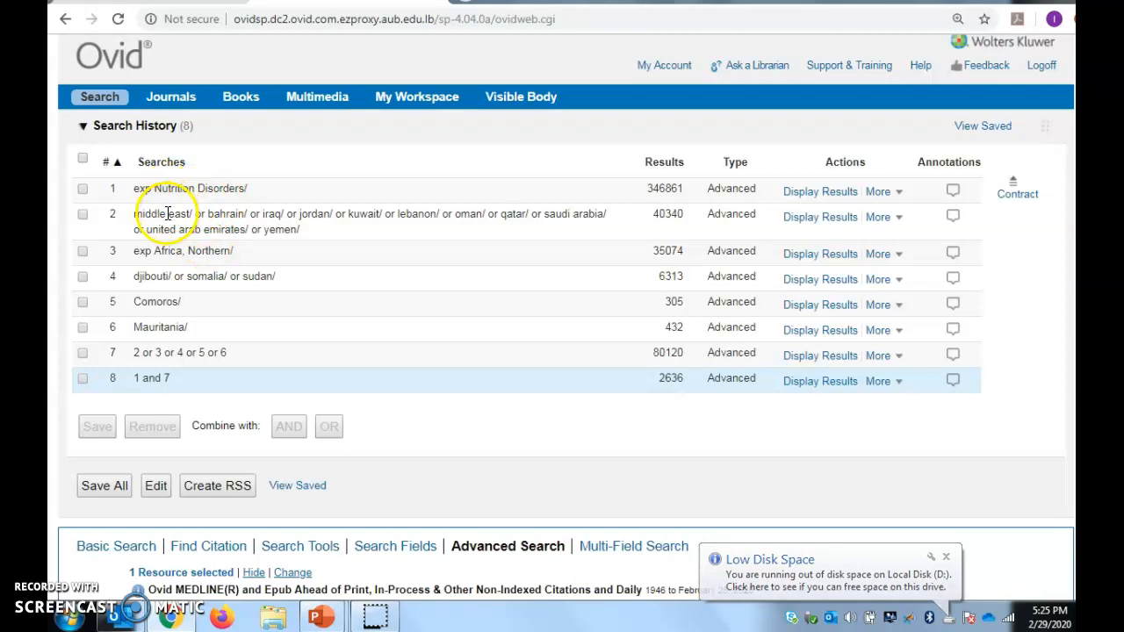
{"action": "left_click", "coordinate": [82, 352]}
{"action": "left_click", "coordinate": [82, 379]}
{"action": "left_click", "coordinate": [130, 428]}
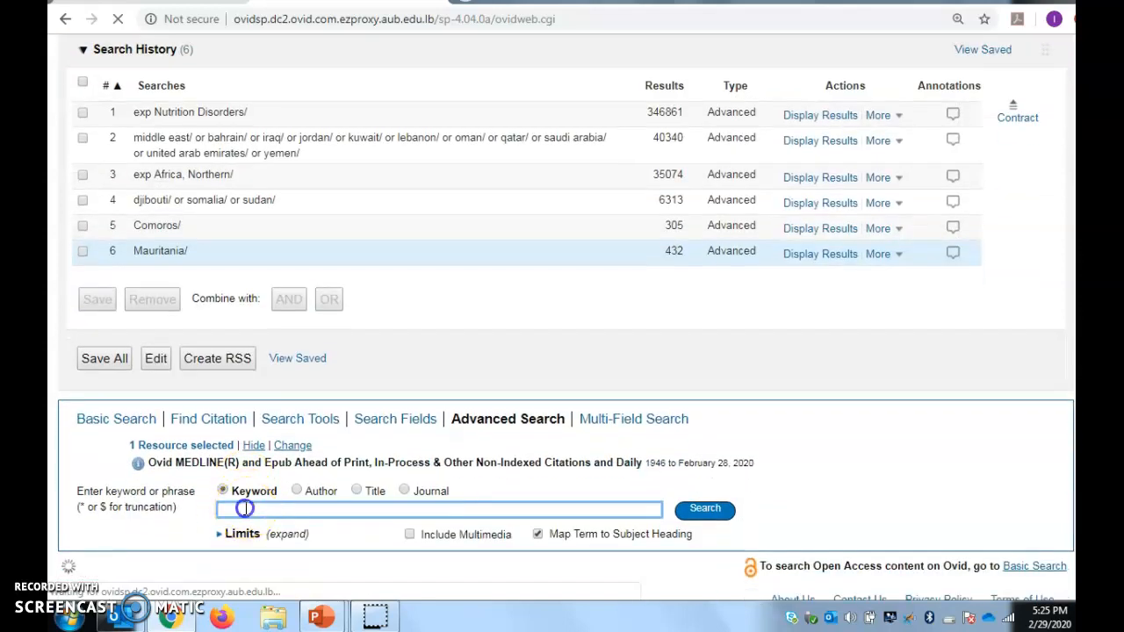
Run the line-number search "1 and (2 or 3 or 4 or 5 or 6)" as a single combined statement
{"action": "left_click", "coordinate": [248, 509]}
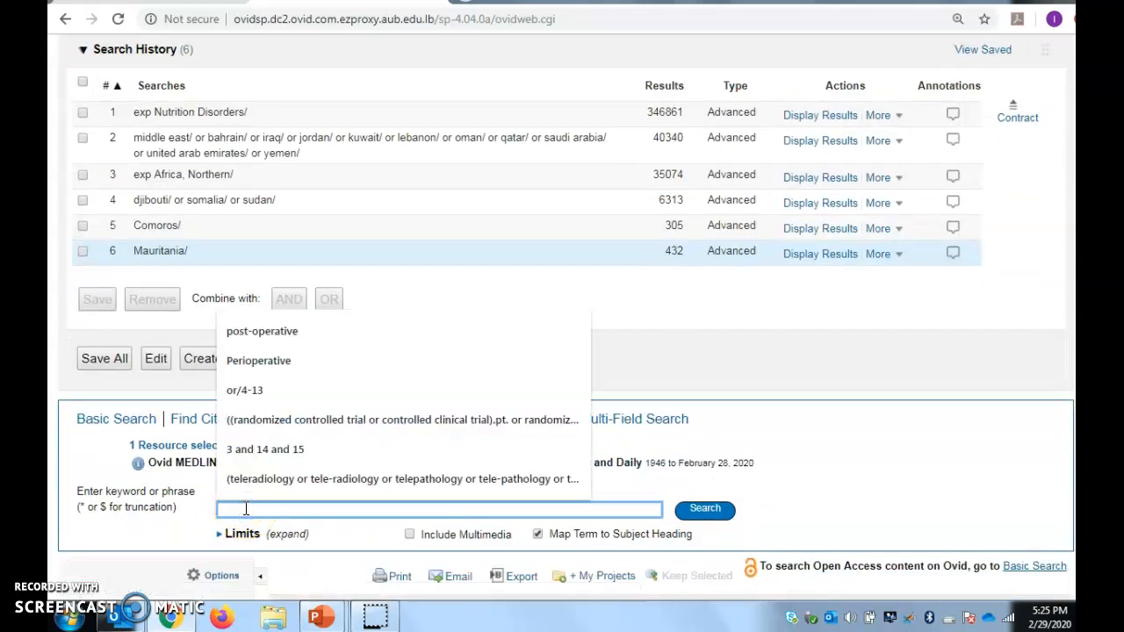
{"action": "type", "text": "1 and ()"}
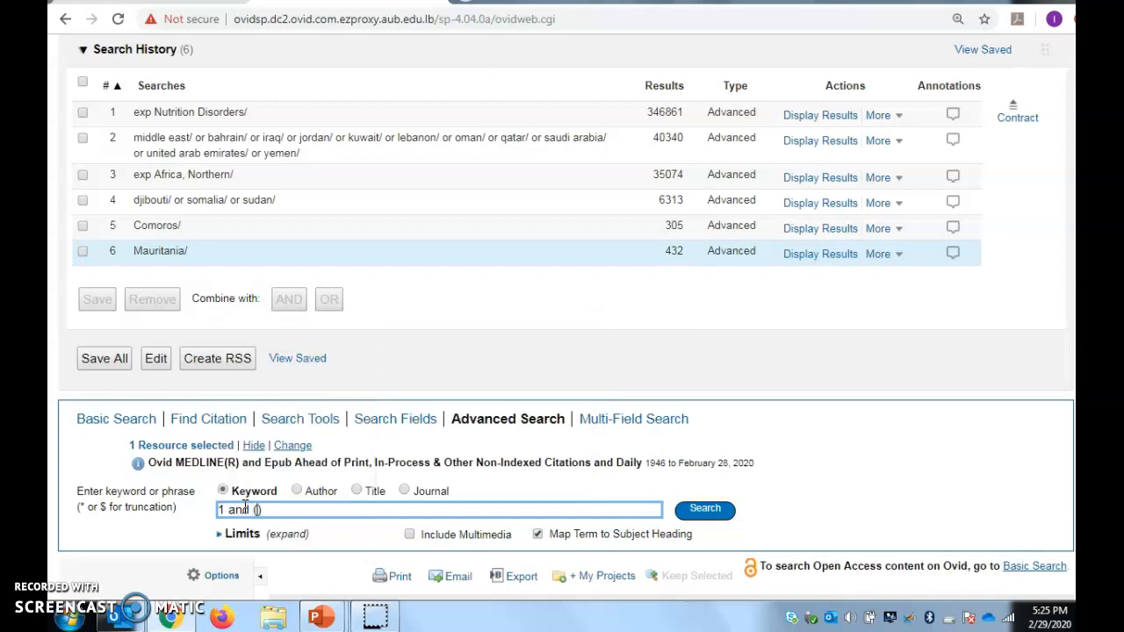
{"action": "type", "text": "2"}
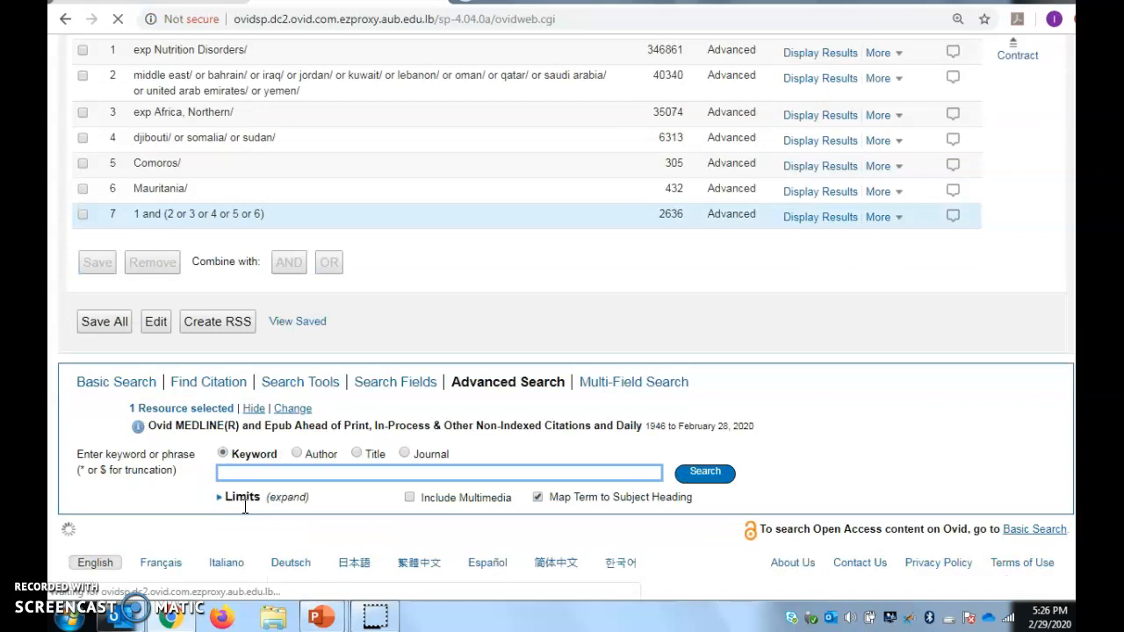
Run the shorthand line-number search "1 and (or/2-7)"
{"action": "left_click", "coordinate": [239, 474]}
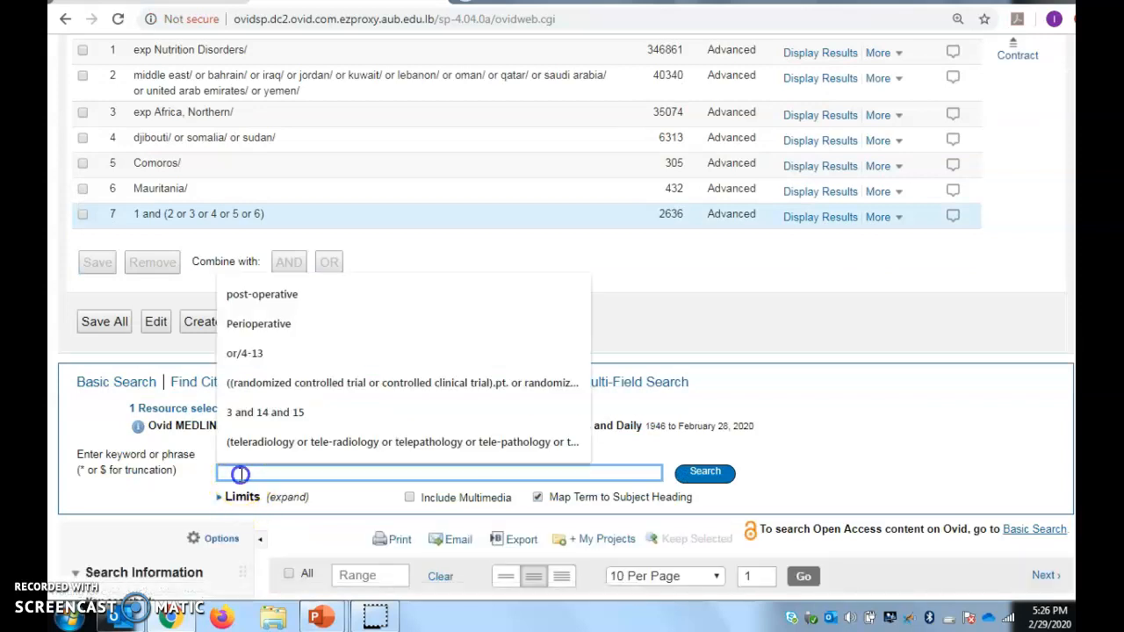
{"action": "type", "text": "1 and "}
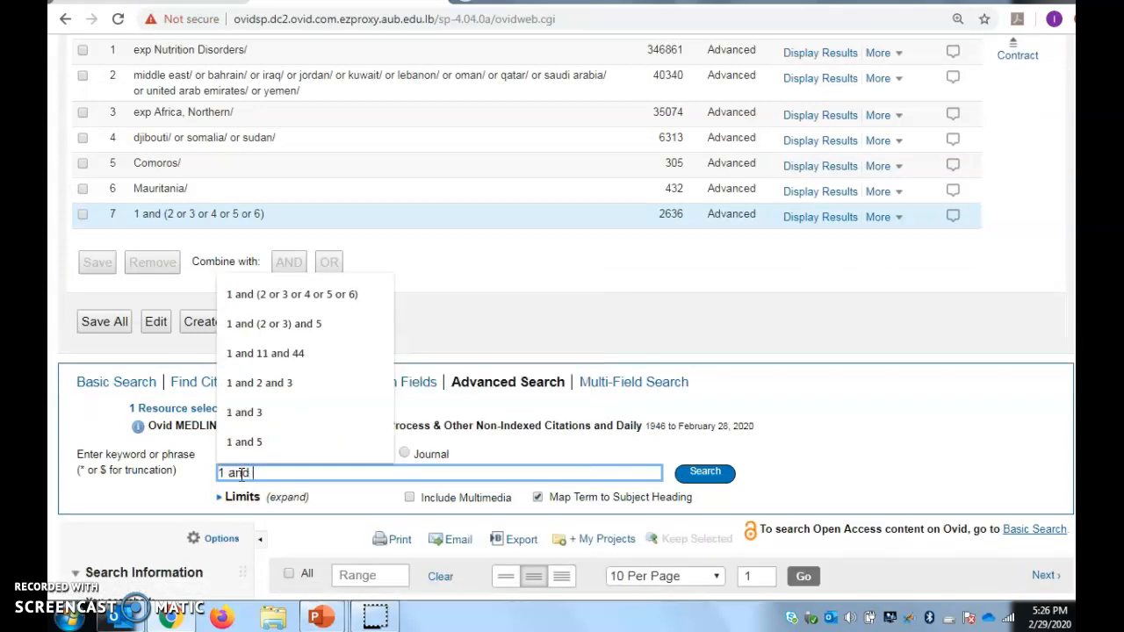
{"action": "type", "text": "()"}
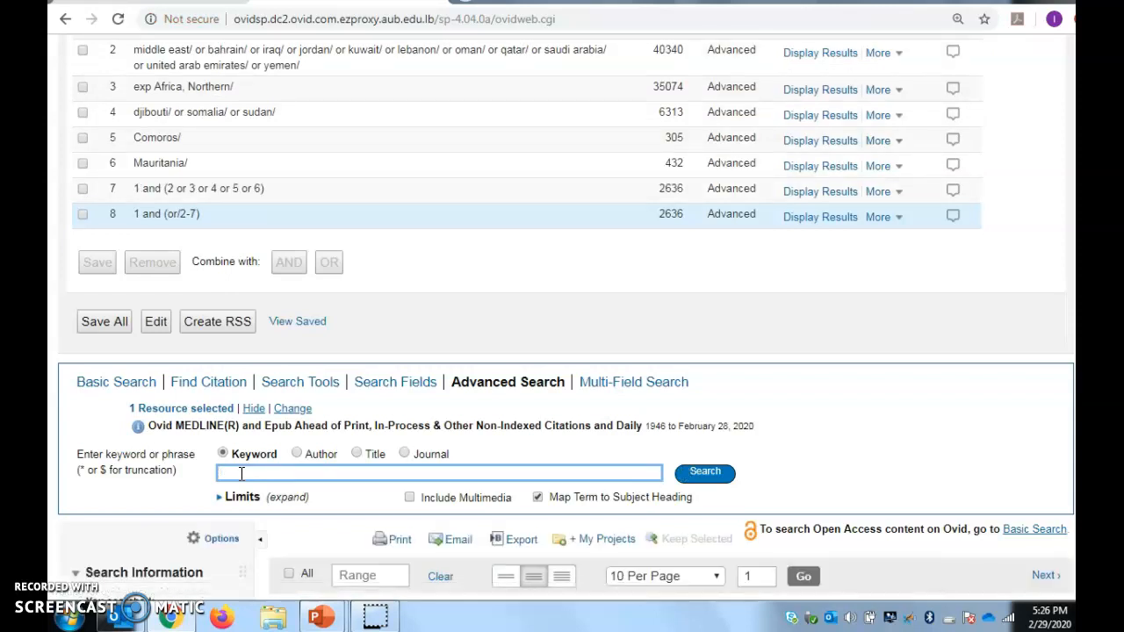
Open the additional limits for the latest combined search and review the available journal subsets, publication types, status values, special filters and publication years
{"action": "scroll", "coordinate": [367, 399], "scroll_direction": "down", "scroll_amount": 2}
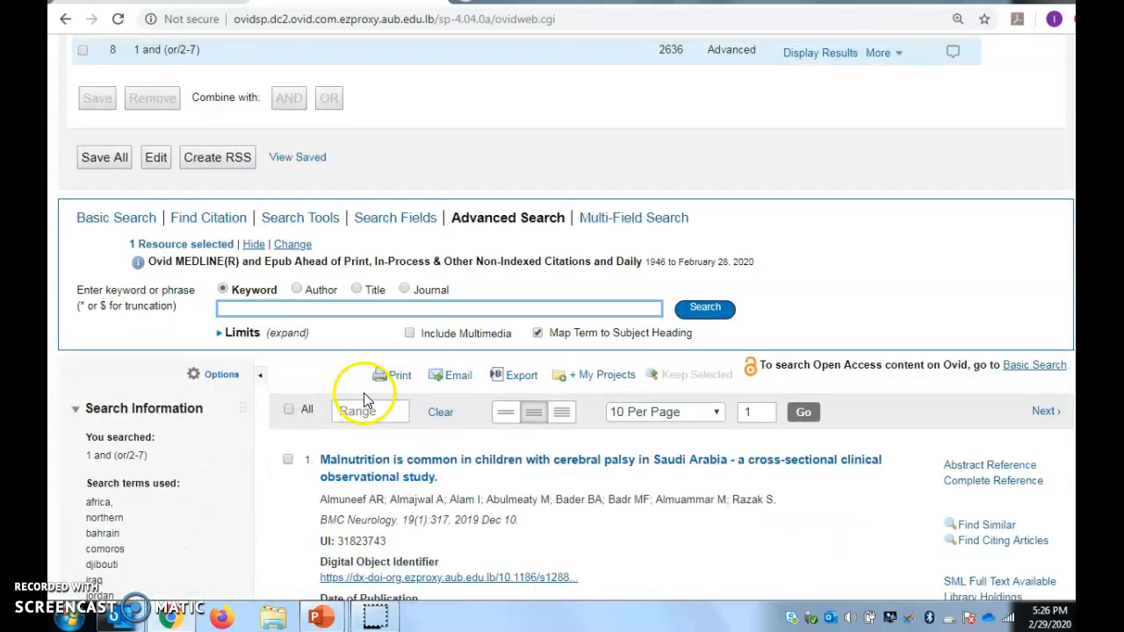
{"action": "left_click", "coordinate": [239, 333]}
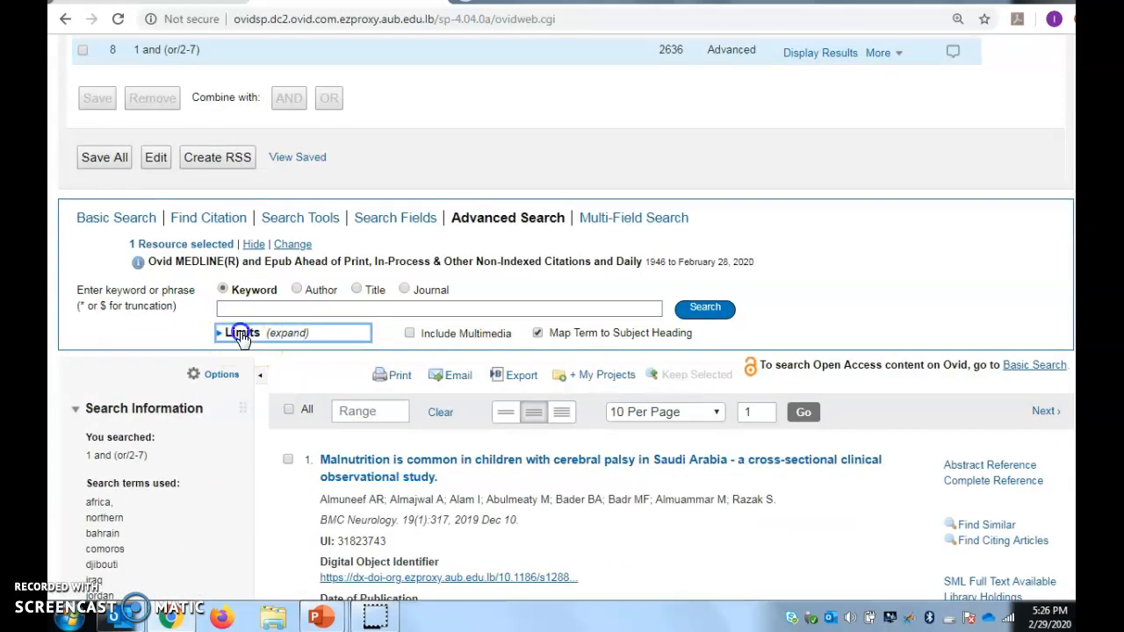
{"action": "left_click", "coordinate": [262, 471]}
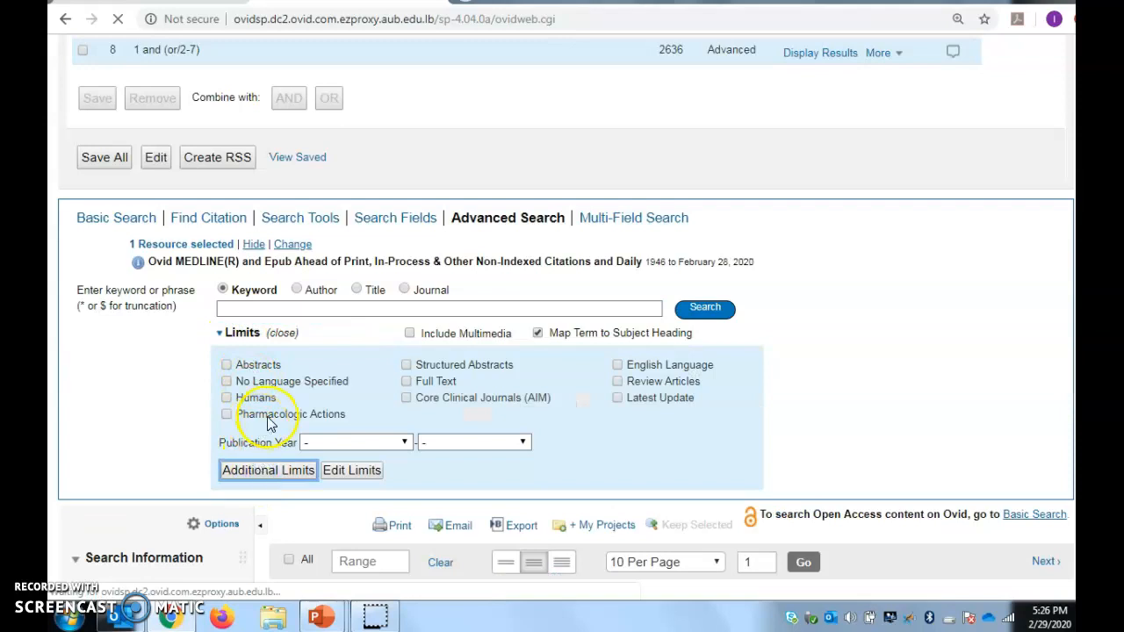
{"action": "scroll", "coordinate": [263, 421], "scroll_direction": "down", "scroll_amount": 4}
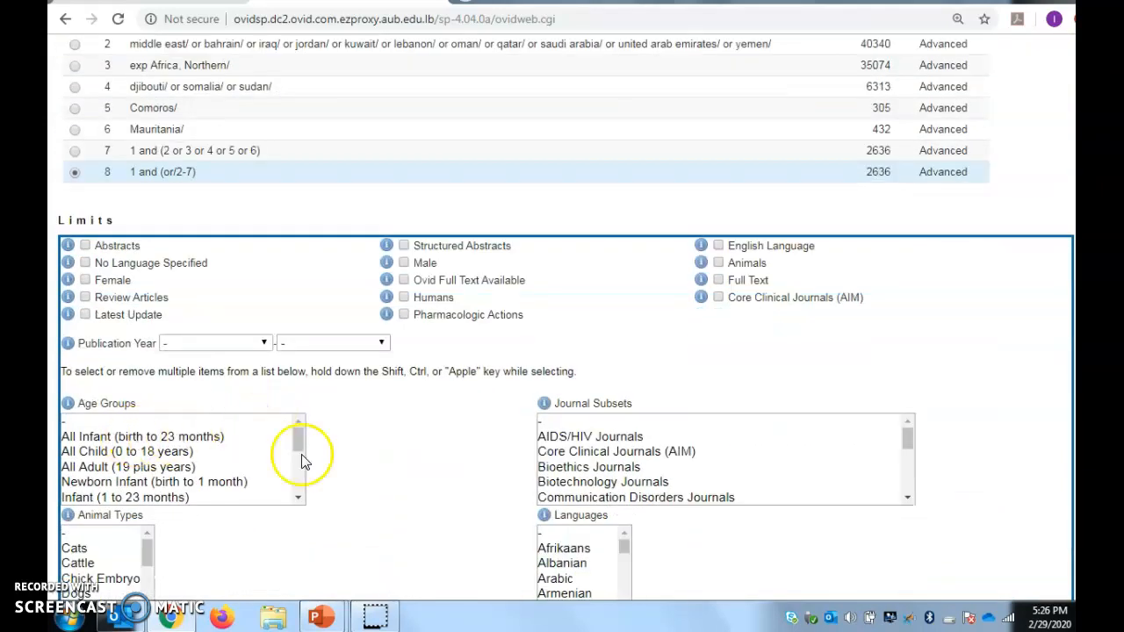
{"action": "scroll", "coordinate": [654, 443], "scroll_direction": "down", "scroll_amount": 10}
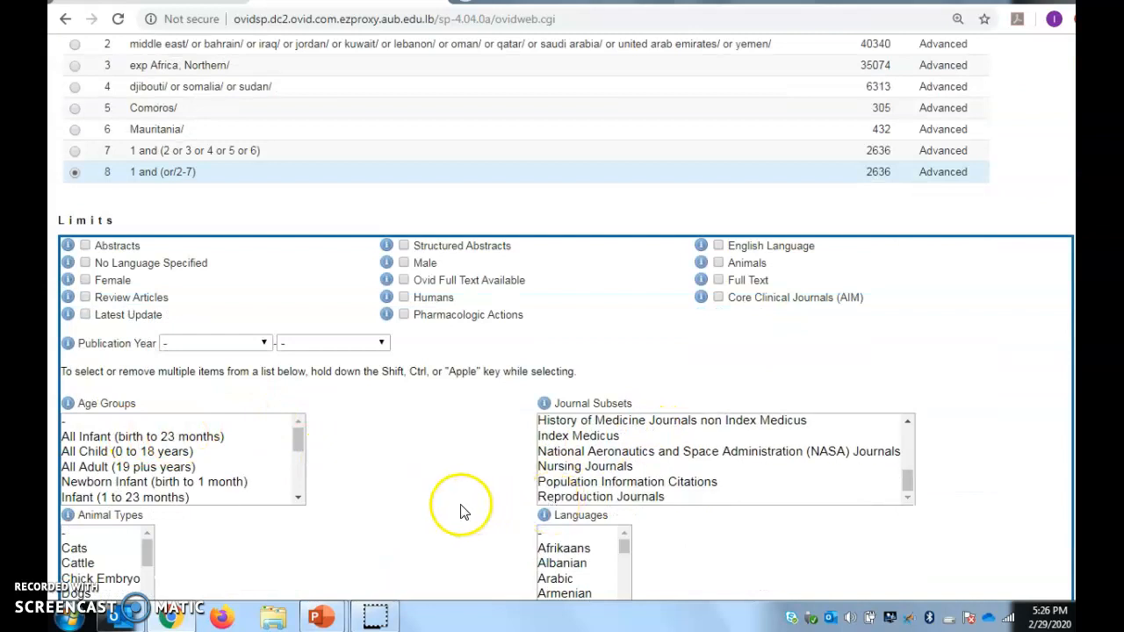
{"action": "scroll", "coordinate": [463, 512], "scroll_direction": "down", "scroll_amount": 5}
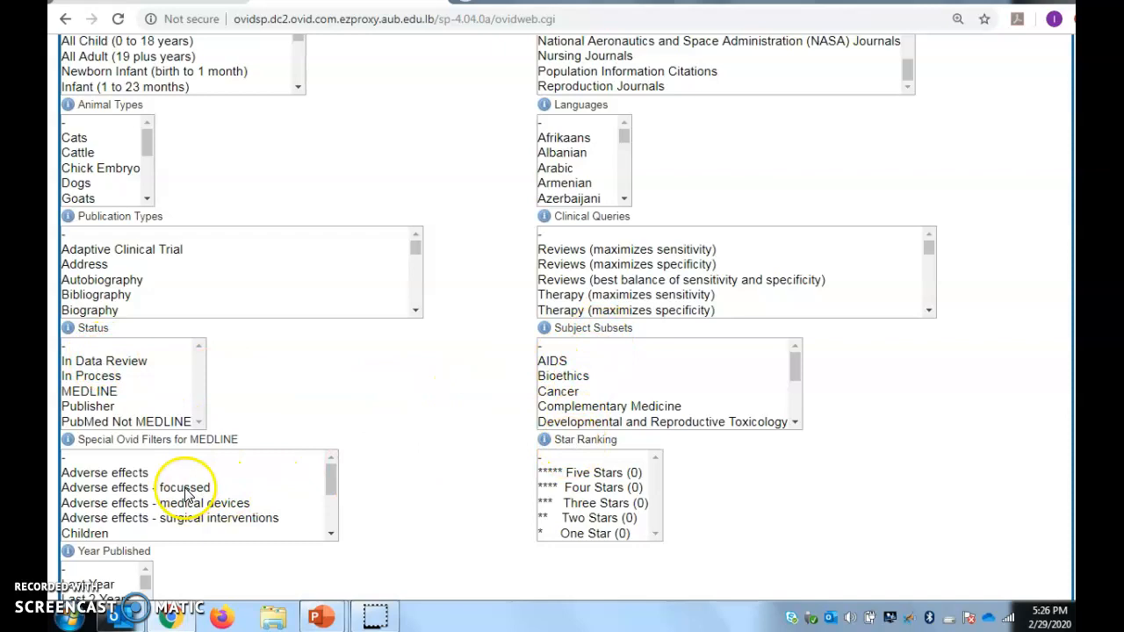
{"action": "scroll", "coordinate": [185, 496], "scroll_direction": "down", "scroll_amount": 2}
{"action": "scroll", "coordinate": [193, 434], "scroll_direction": "down", "scroll_amount": 2}
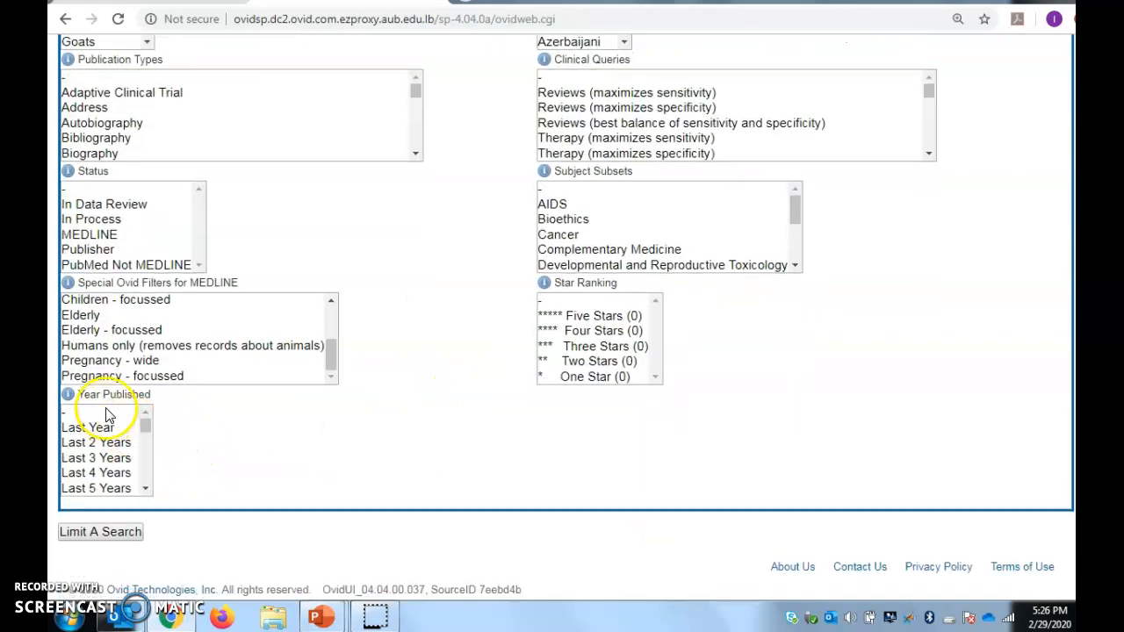
Limit search line 8 to the age group All Aged (65 and Over)
{"action": "scroll", "coordinate": [105, 415], "scroll_direction": "up", "scroll_amount": 4}
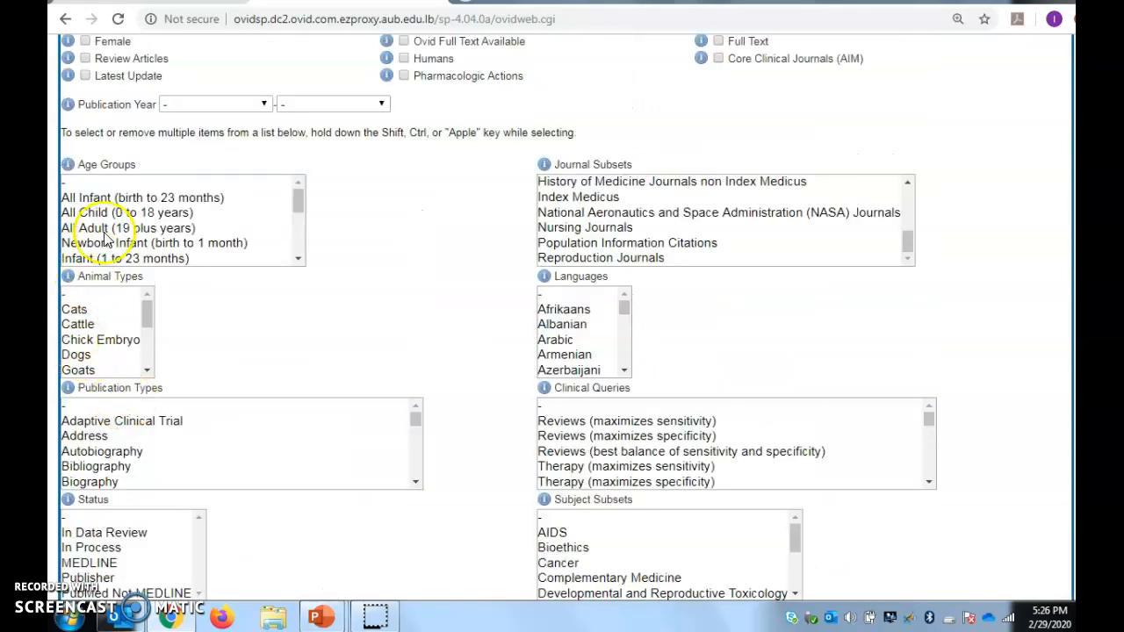
{"action": "left_click_drag", "start_coordinate": [300, 258], "coordinate": [299, 259]}
{"action": "left_click", "coordinate": [175, 243]}
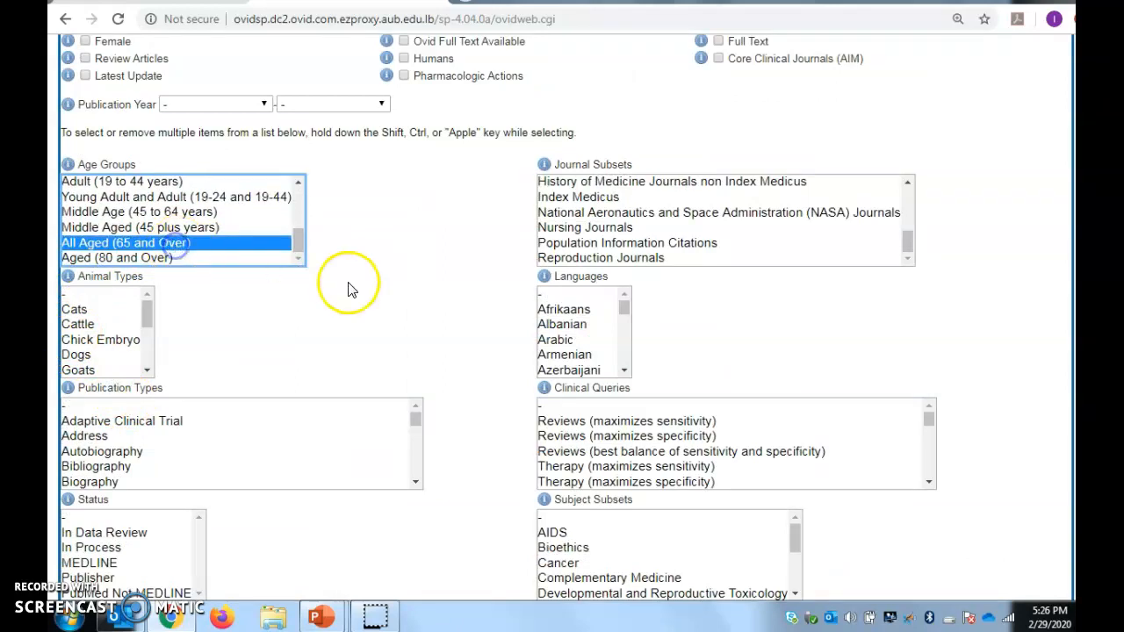
{"action": "scroll", "coordinate": [350, 303], "scroll_direction": "down", "scroll_amount": 4}
{"action": "left_click", "coordinate": [119, 532]}
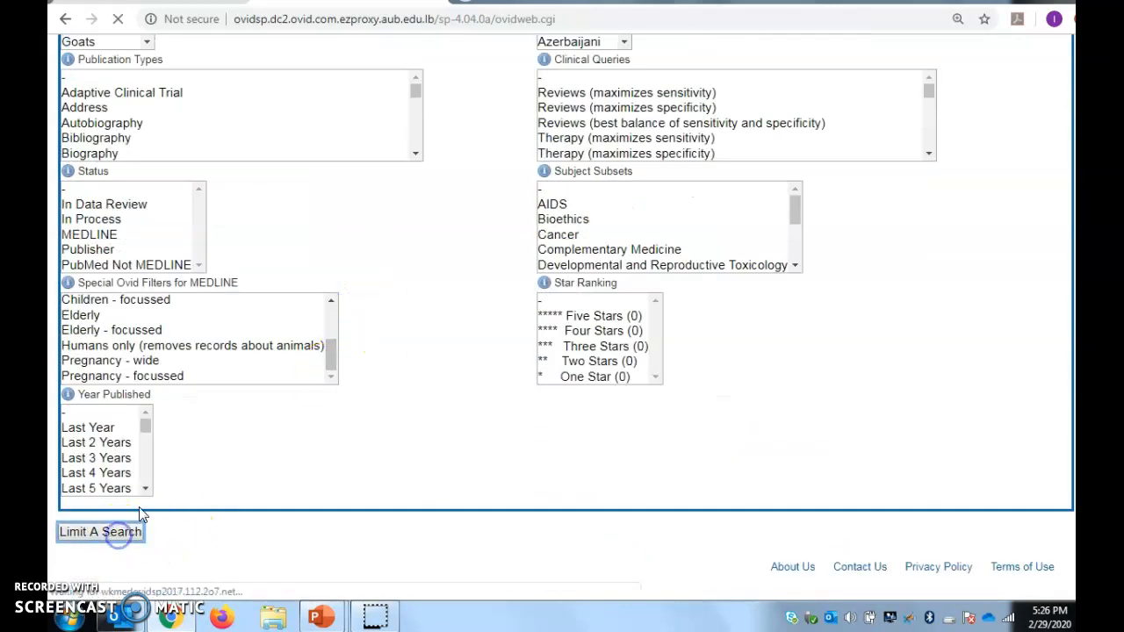
Return to the limits page and submit the All Aged (65 and Over) limit on search line 8 again
{"action": "scroll", "coordinate": [238, 461], "scroll_direction": "up", "scroll_amount": 6}
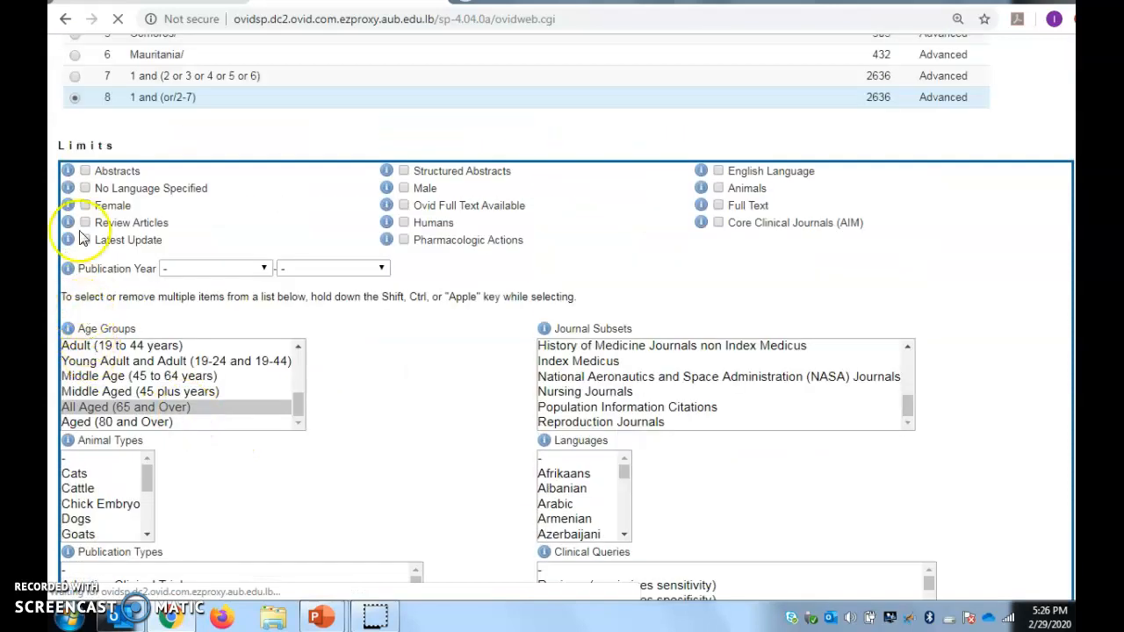
{"action": "left_click", "coordinate": [65, 18]}
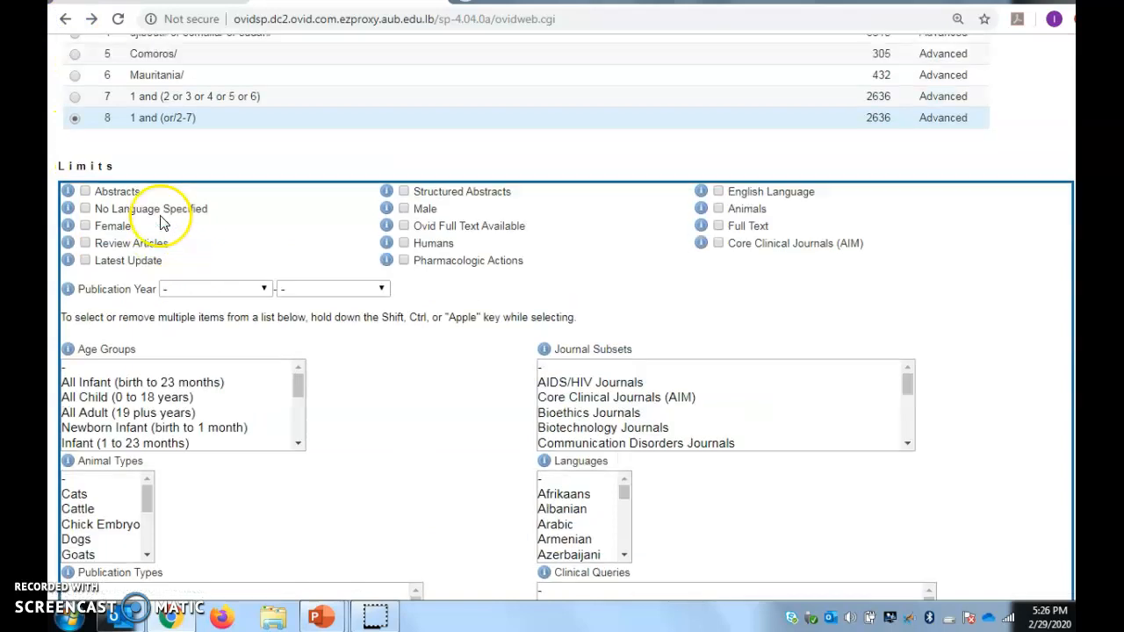
{"action": "scroll", "coordinate": [161, 223], "scroll_direction": "up", "scroll_amount": 3}
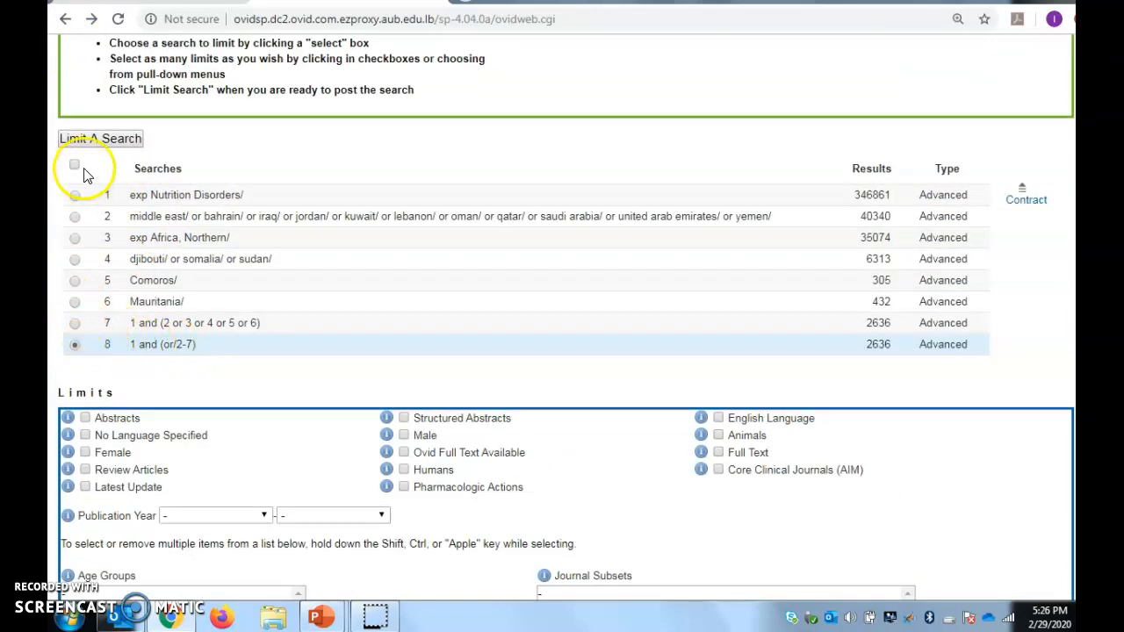
{"action": "left_click", "coordinate": [100, 140]}
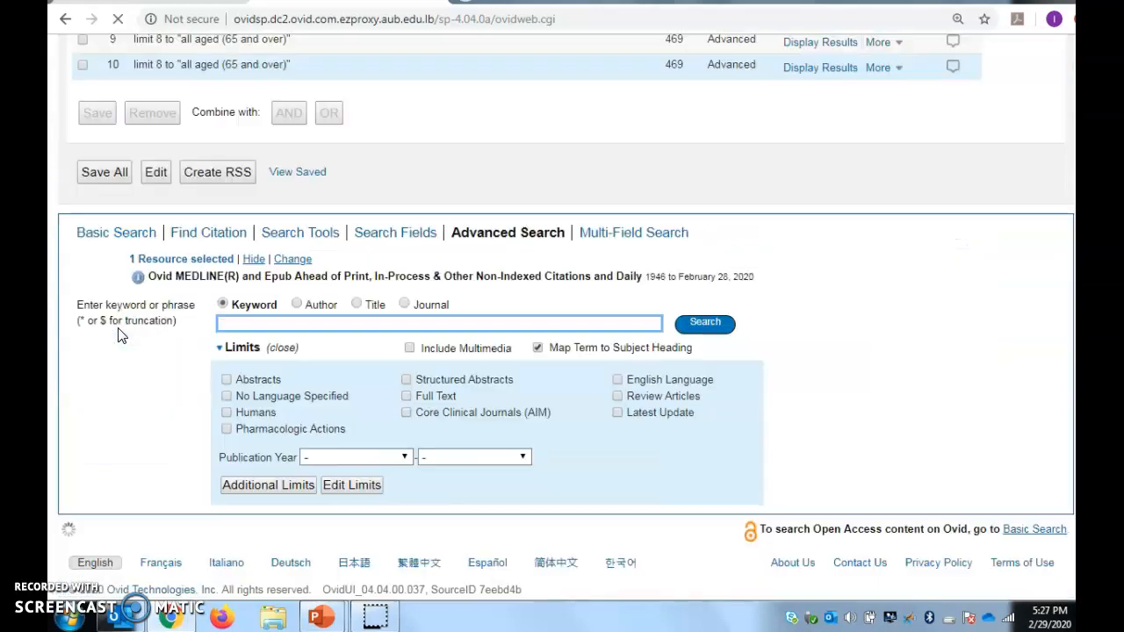
{"action": "scroll", "coordinate": [277, 321], "scroll_direction": "up", "scroll_amount": 1}
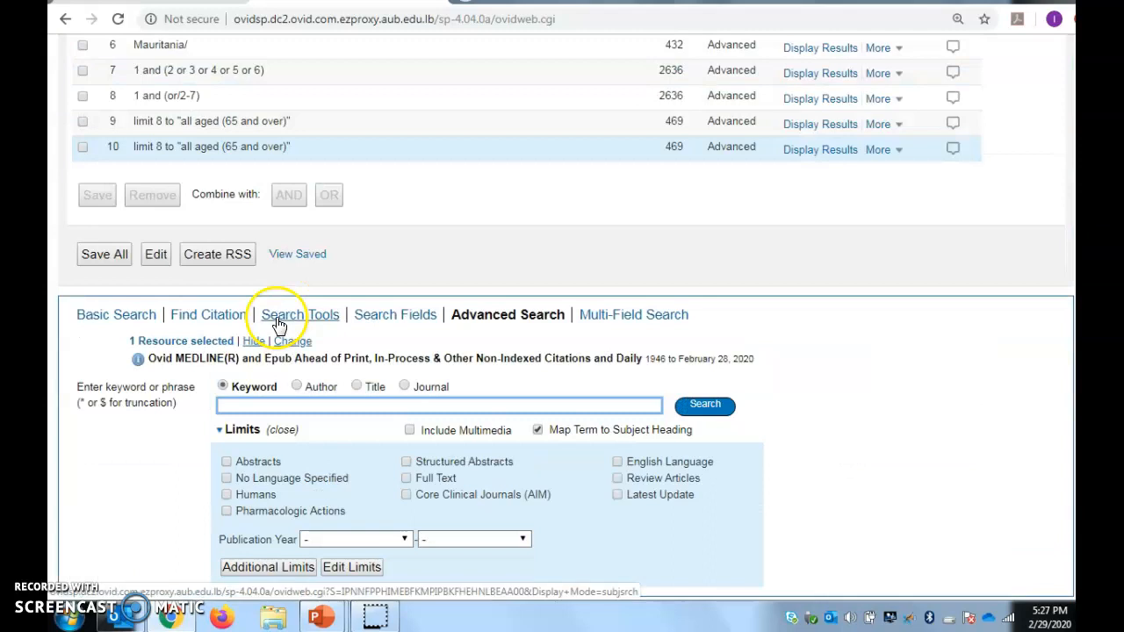